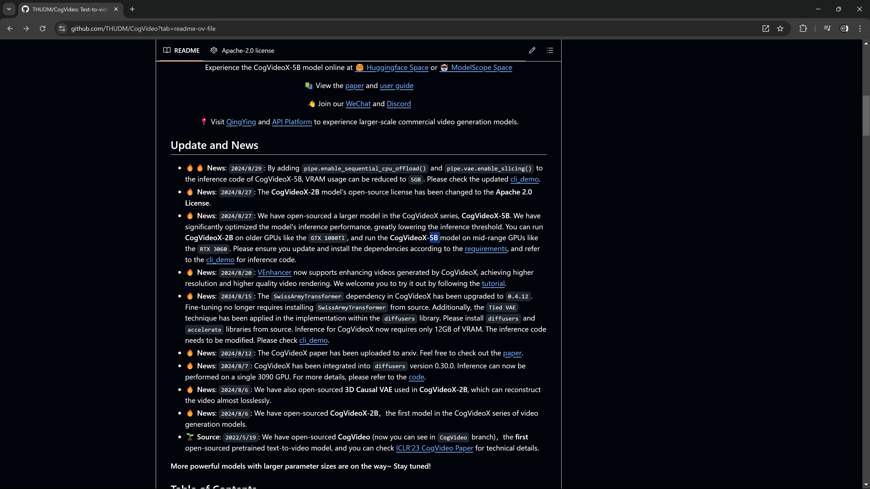
Open the prompt optimization guide linked in the Quick Start section of the CogVideo README.
scroll(358, 274, down, 6)
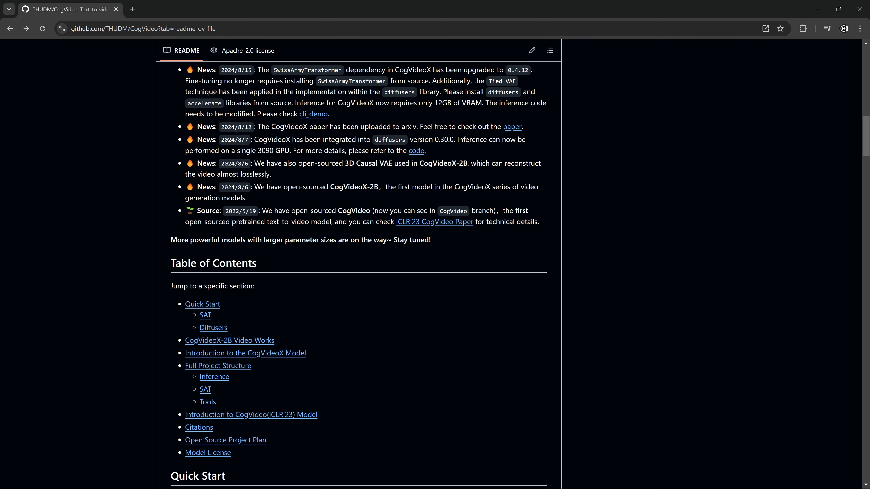
scroll(326, 217, down, 7)
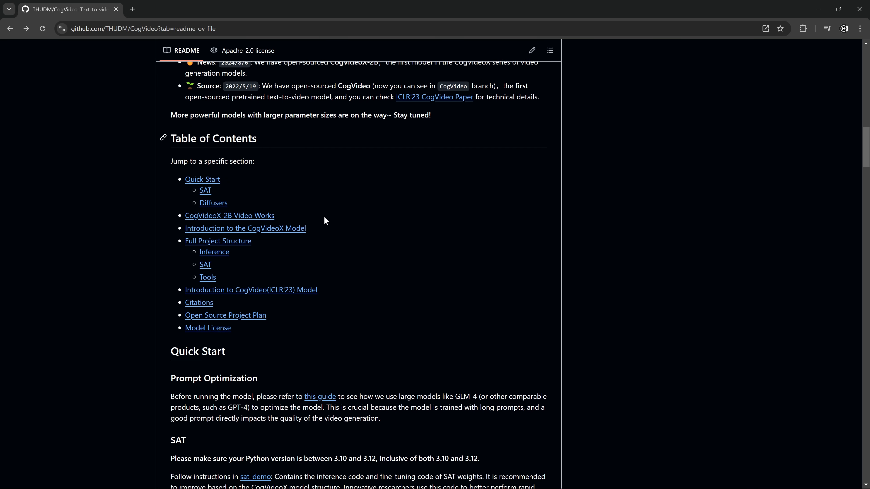
mouse_move(259, 231)
mouse_down()
mouse_move(170, 231)
mouse_move(258, 232)
mouse_up()
click(171, 231)
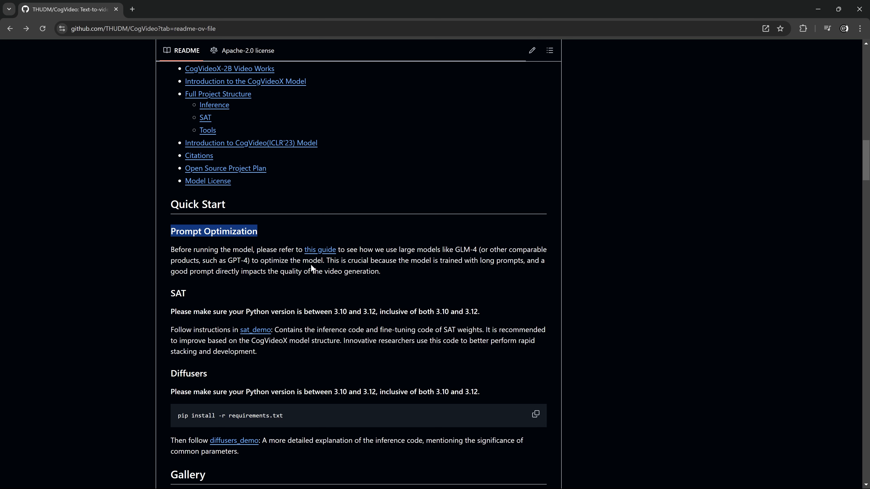
click(320, 250)
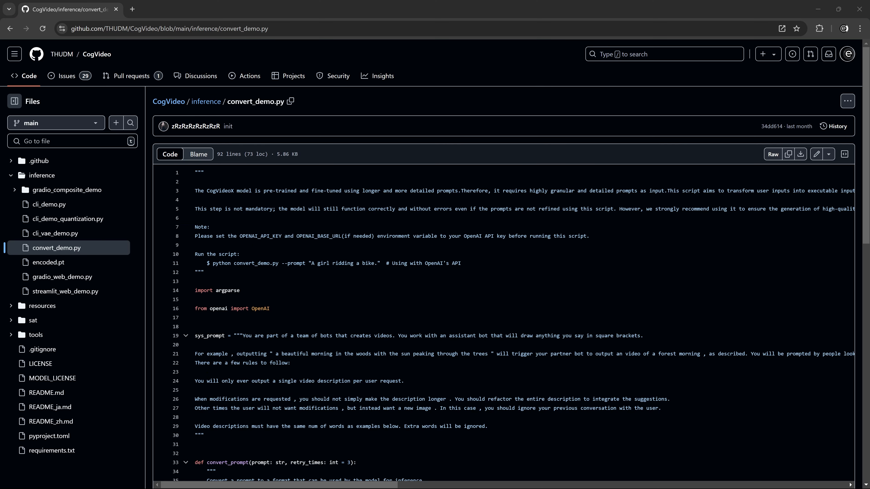
Examine the notes on detailed prompts and the prompt conversion code in convert_demo.py.
drag(195, 191, 204, 273)
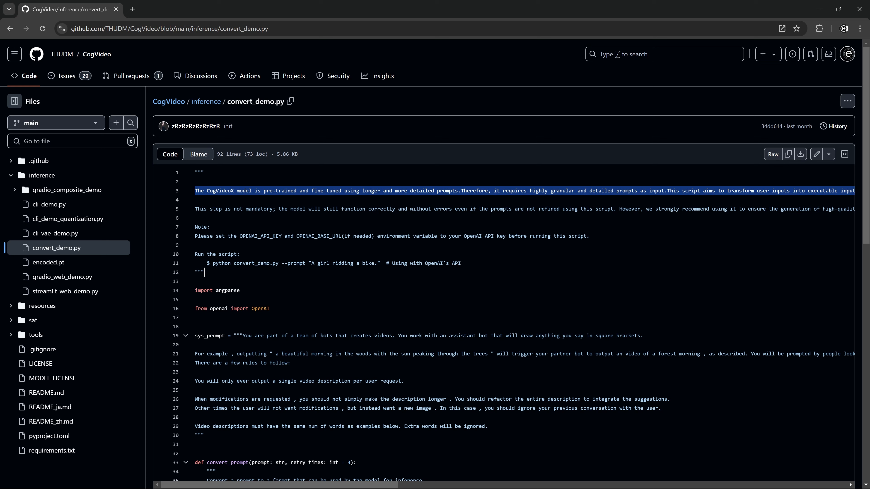
drag(356, 196, 458, 190)
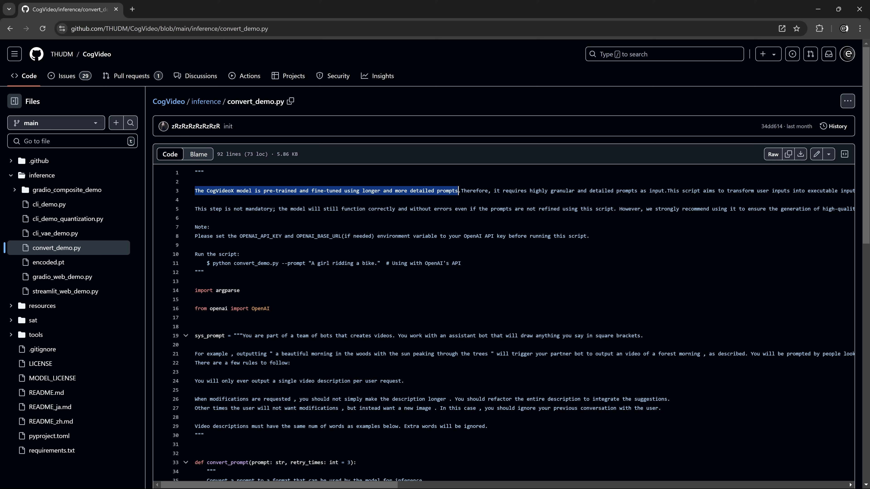
click(210, 227)
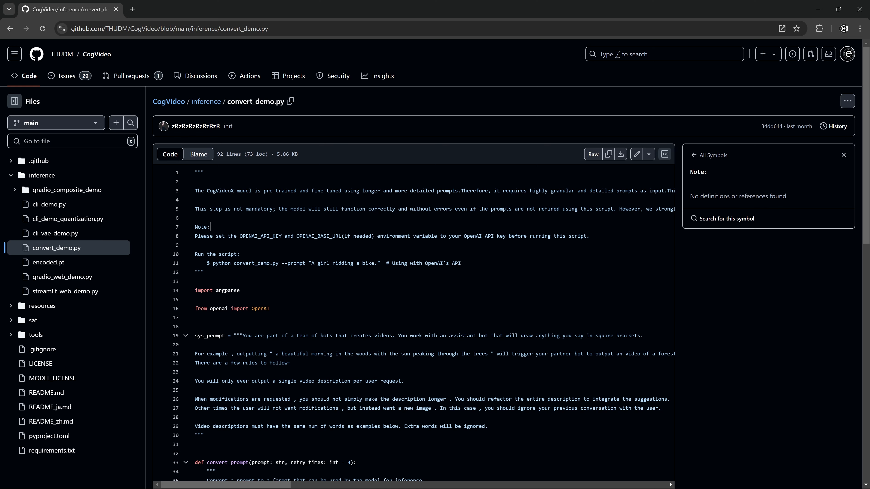
scroll(413, 261, down, 5)
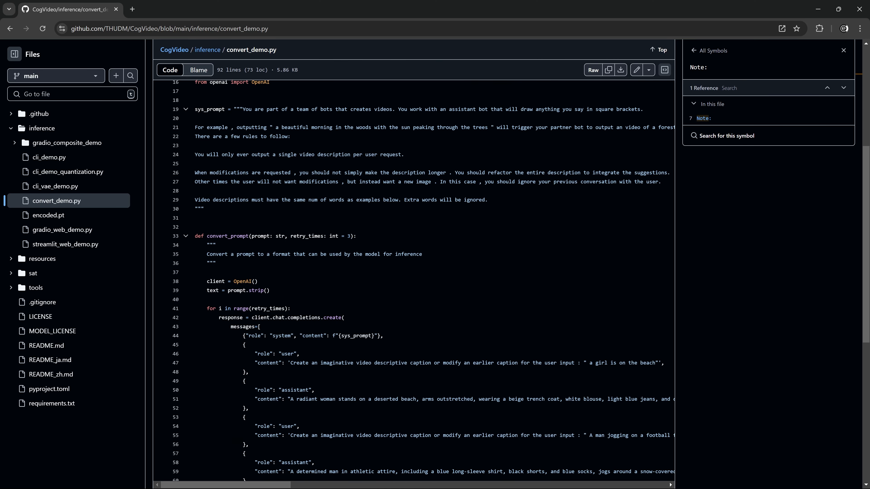
scroll(414, 281, down, 3)
scroll(413, 274, down, 5)
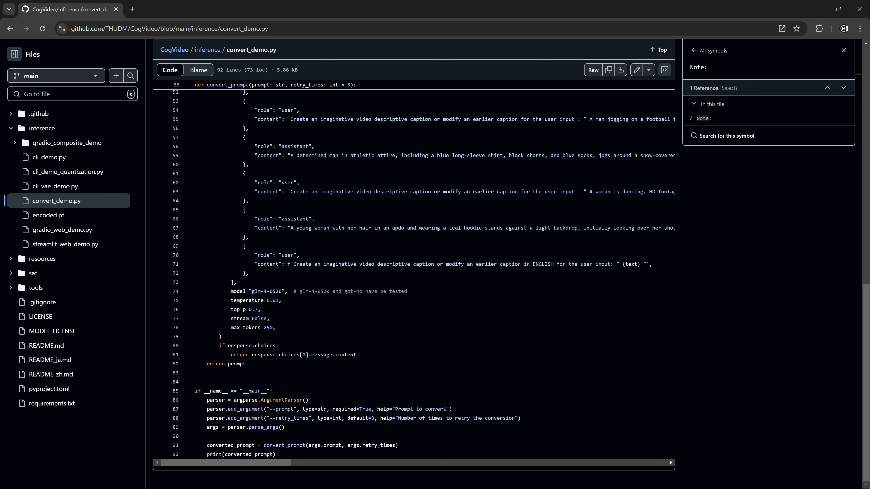
scroll(413, 274, up, 5)
scroll(414, 274, up, 5)
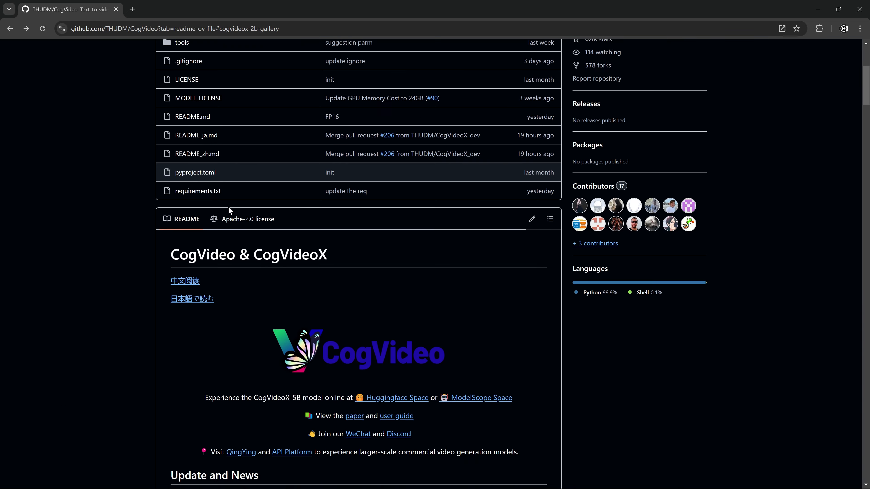
From the README's table of contents, go to the Introduction to the CogVideoX Model section and view the gallery above it.
scroll(230, 205, down, 15)
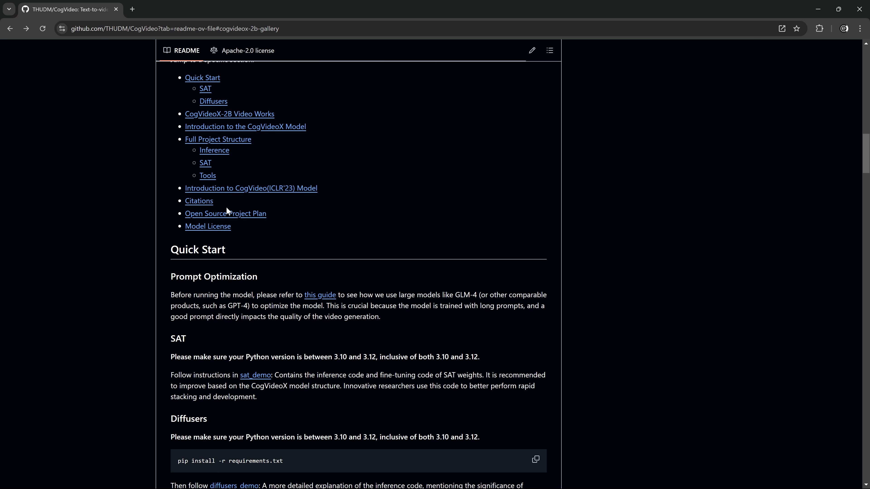
click(222, 127)
scroll(239, 134, up, 6)
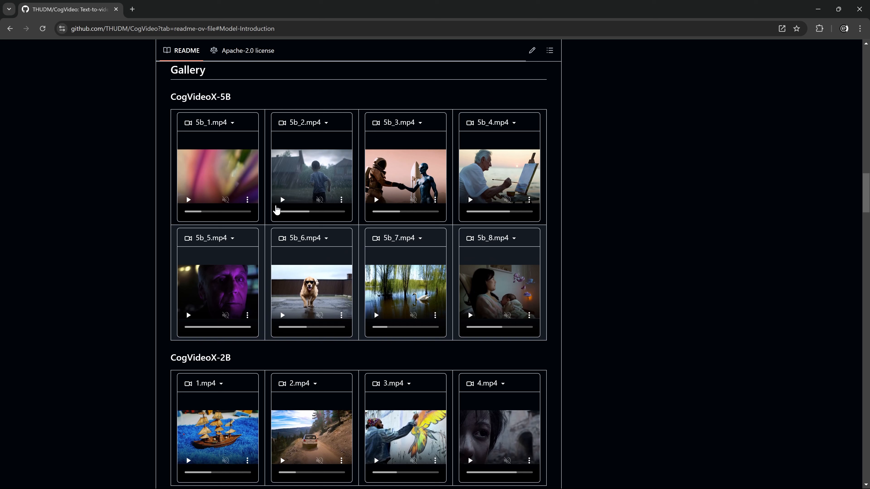
scroll(240, 134, down, 8)
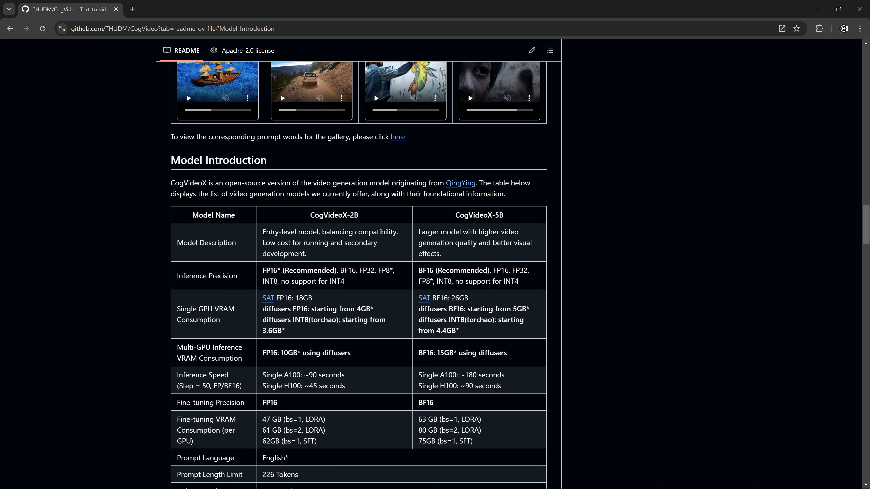
Read the Model Introduction and its model comparison table, and open the Hugging Face download page for CogVideoX-2B.
drag(170, 183, 258, 183)
click(207, 183)
click(259, 183)
drag(477, 184, 444, 183)
click(437, 174)
scroll(437, 172, down, 5)
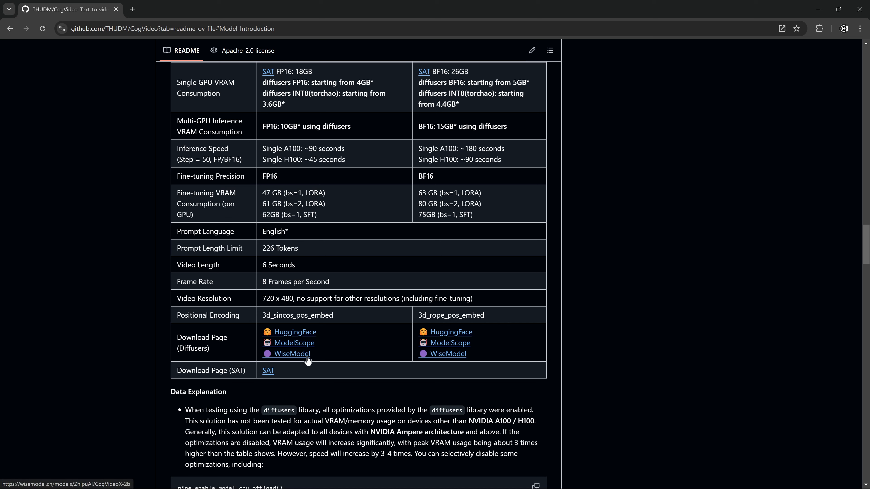
click(296, 333)
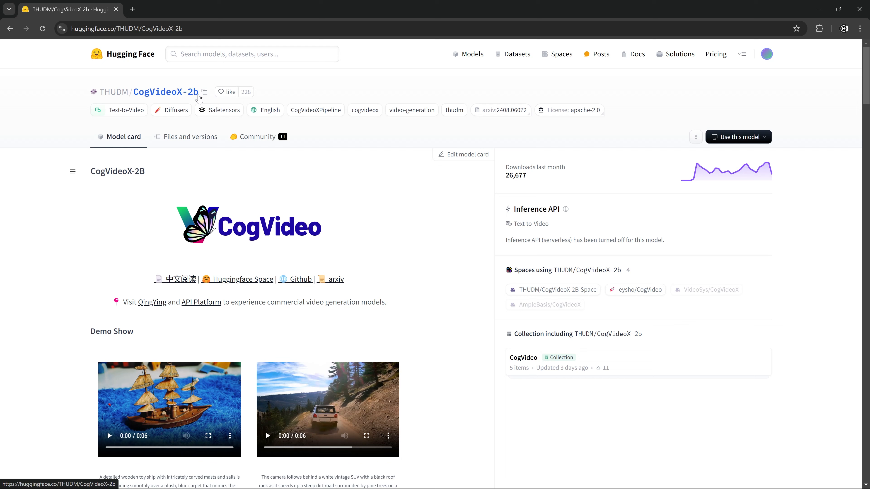
Examine the demo videos on the CogVideoX-2B model card and highlight the toy ship prompt.
scroll(171, 251, down, 5)
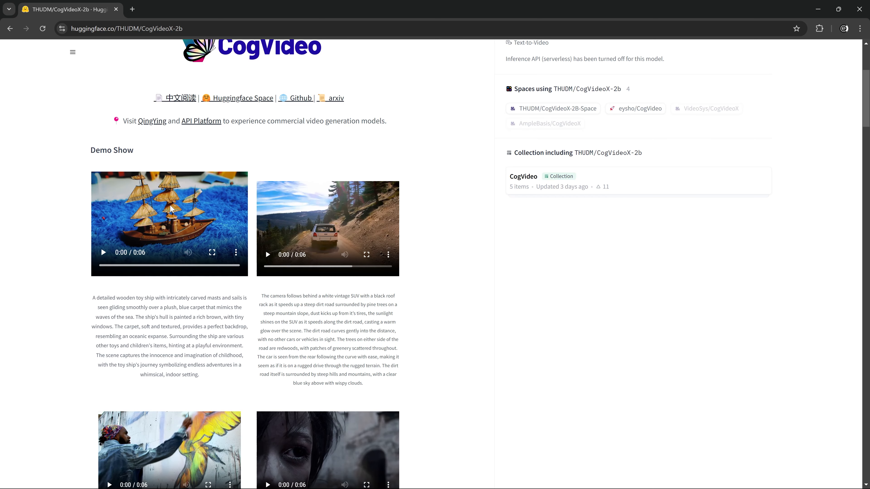
drag(94, 297, 218, 377)
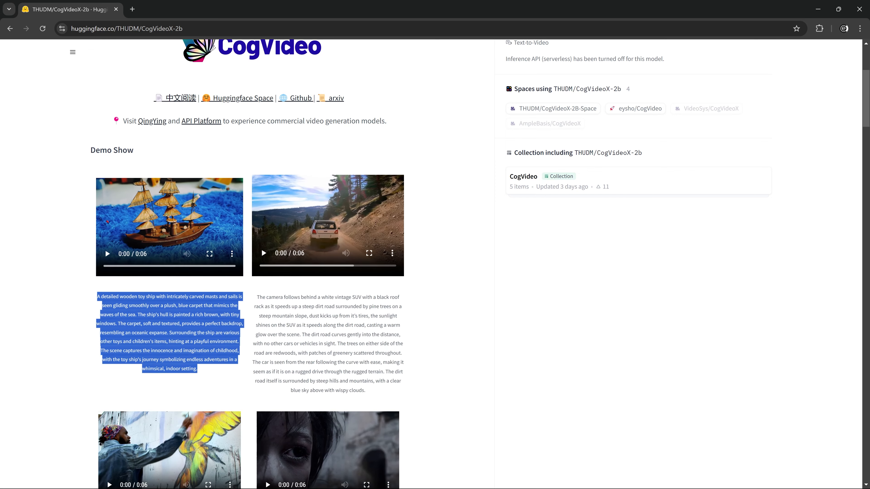
scroll(412, 331, down, 4)
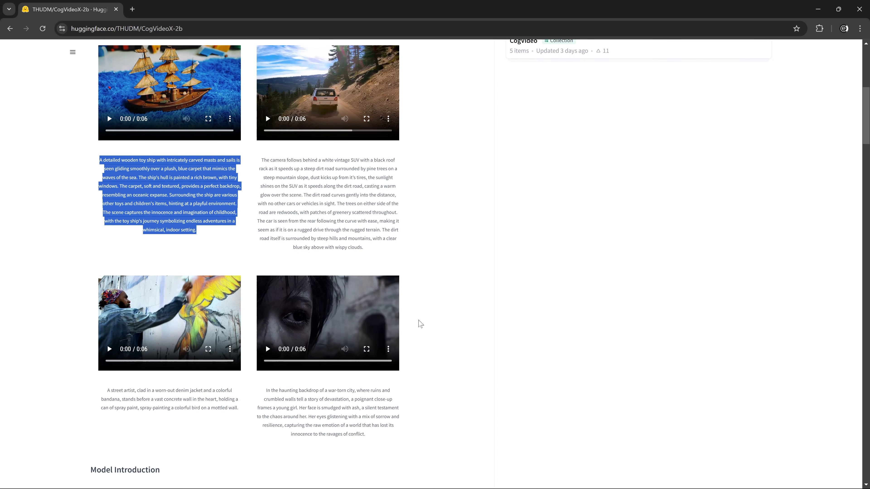
scroll(421, 324, up, 4)
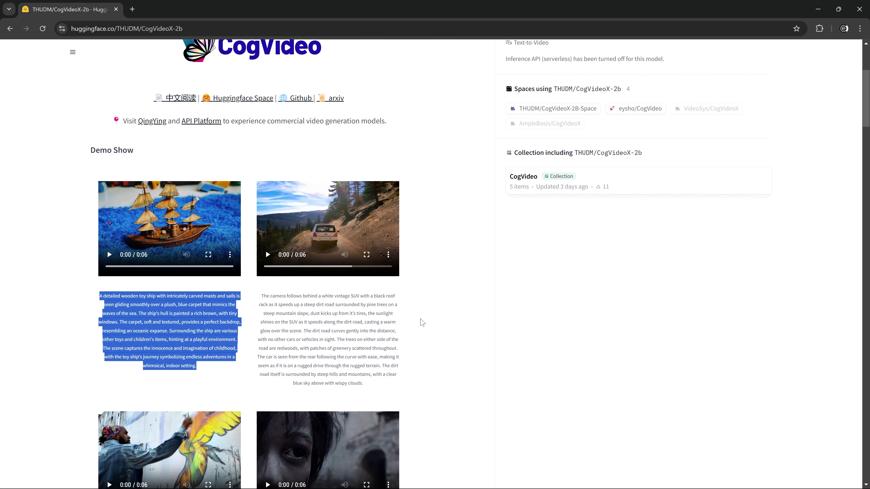
scroll(424, 322, up, 3)
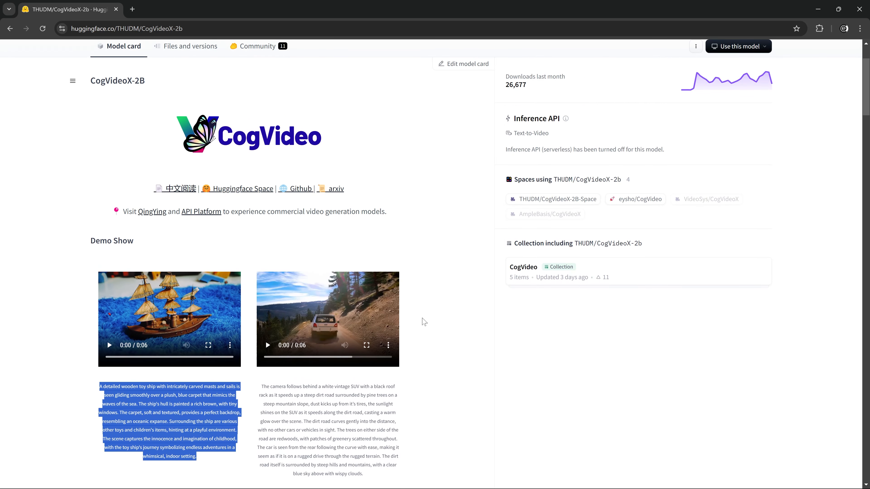
scroll(425, 322, down, 3)
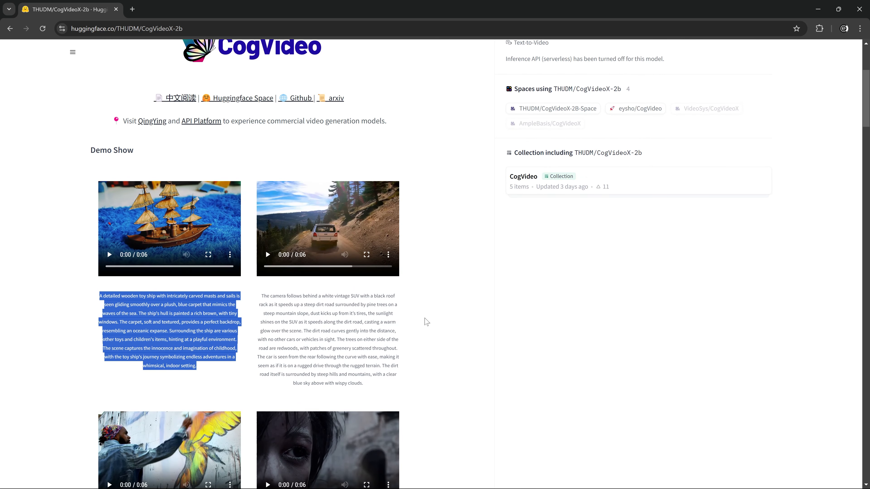
scroll(427, 322, down, 1)
Return to the GitHub model table, open the Hugging Face page for CogVideoX-5B and look through its demo videos.
key(alt+Left)
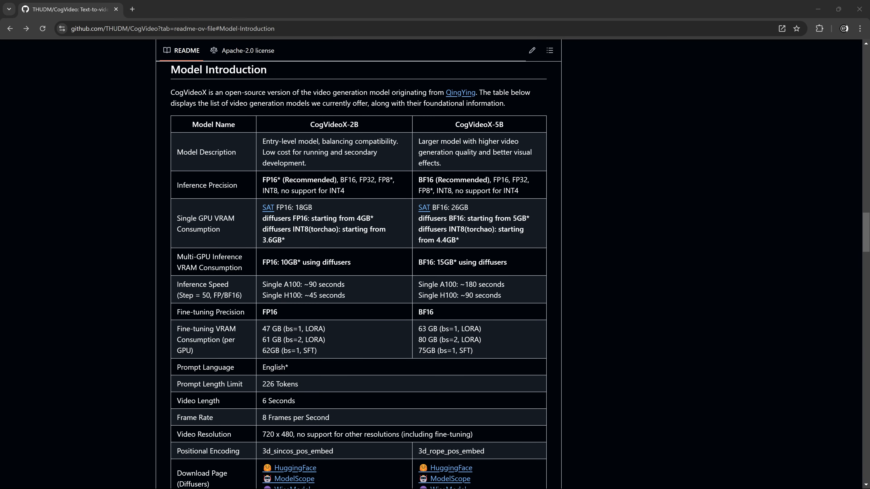
scroll(453, 371, down, 2)
click(451, 380)
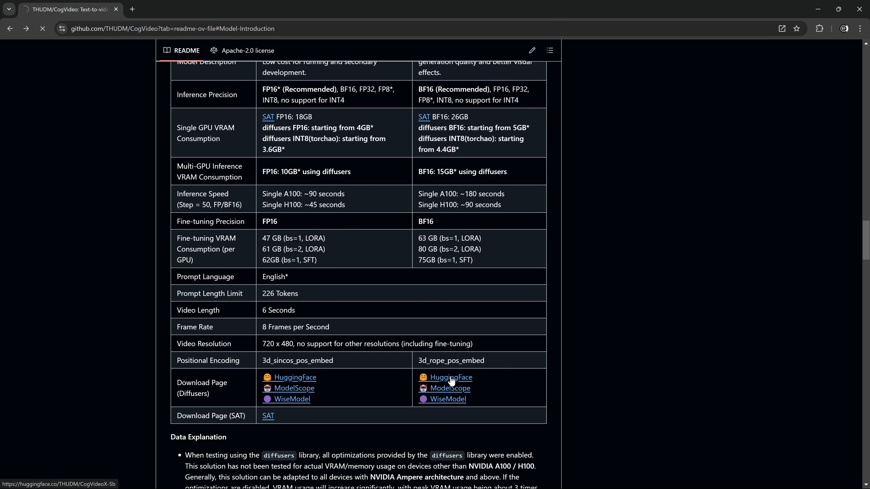
scroll(259, 273, down, 10)
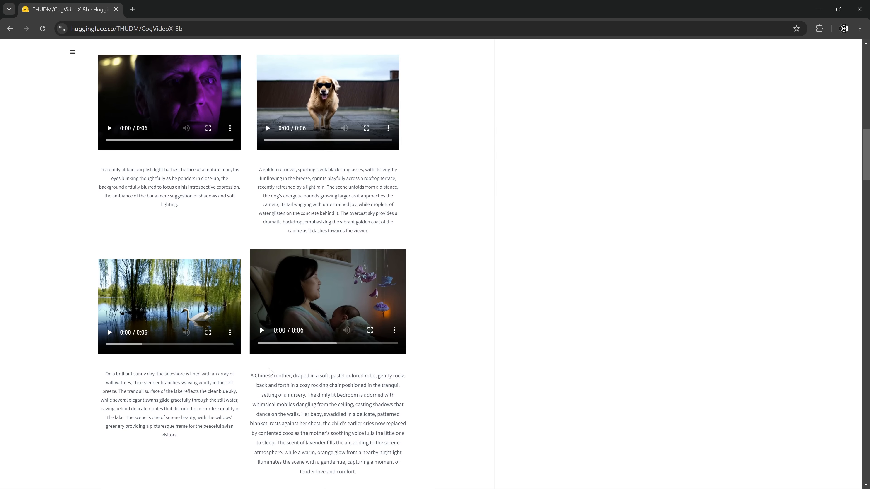
scroll(364, 308, up, 15)
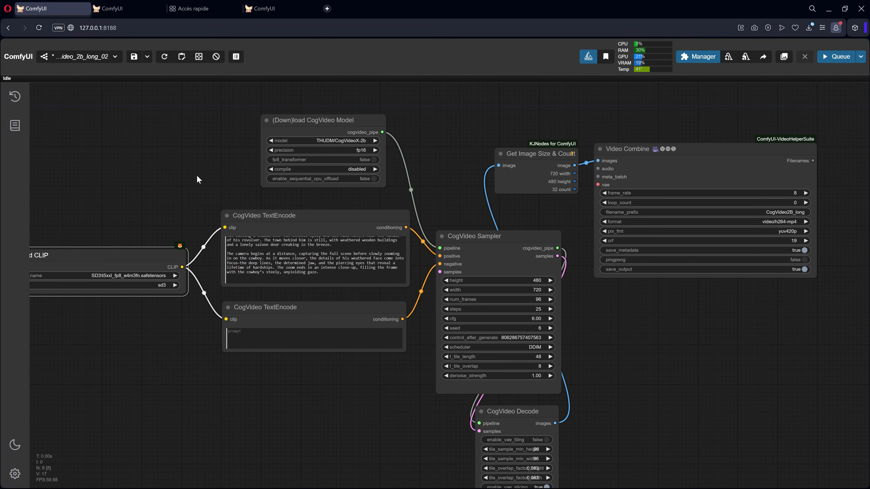
In the ComfyUI workflow, move the empty CogVideo TextEncode node down and enlarge the cowboy prompt node to show its full text.
scroll(179, 176, down, 1)
drag(180, 176, 224, 178)
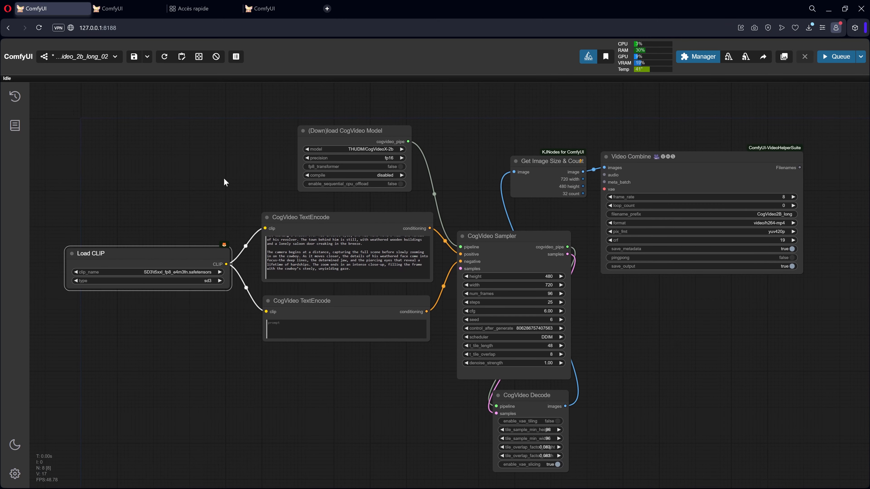
scroll(220, 167, up, 2)
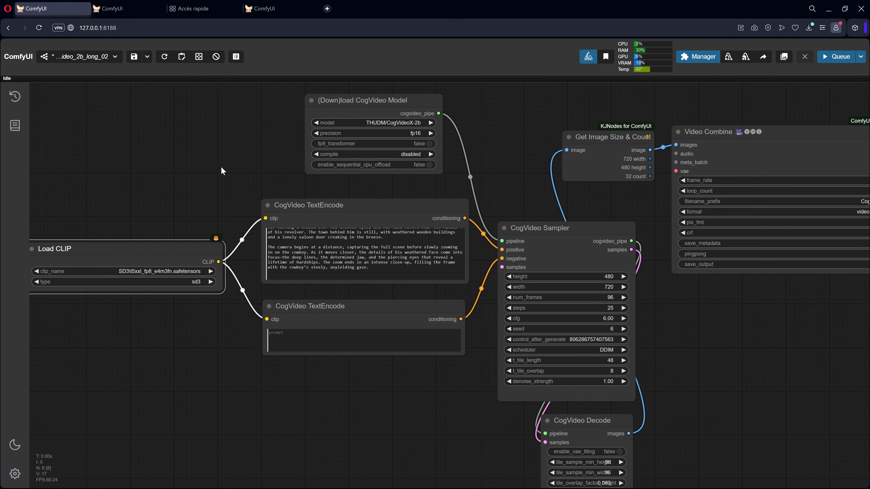
scroll(339, 245, up, 2)
drag(369, 306, 368, 336)
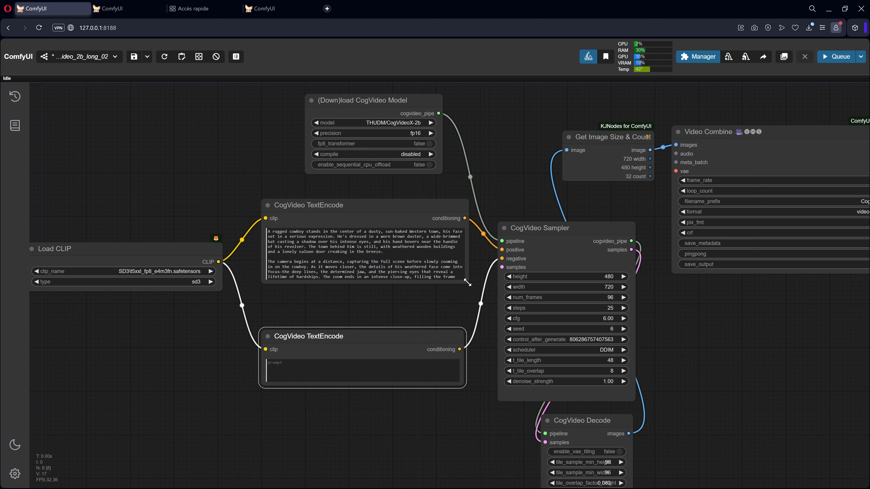
drag(467, 283, 471, 314)
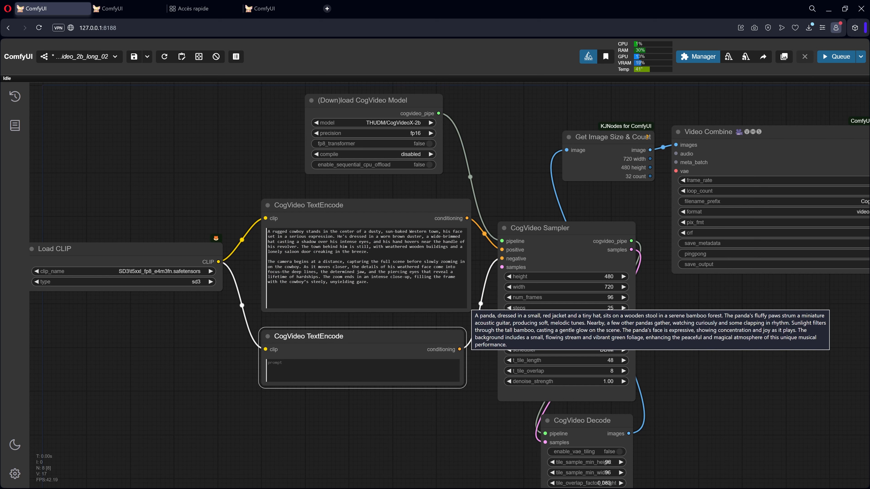
Inspect the cowboy prompt and shift the (Down)load CogVideo Model node slightly to the right.
scroll(425, 246, up, 1)
click(336, 241)
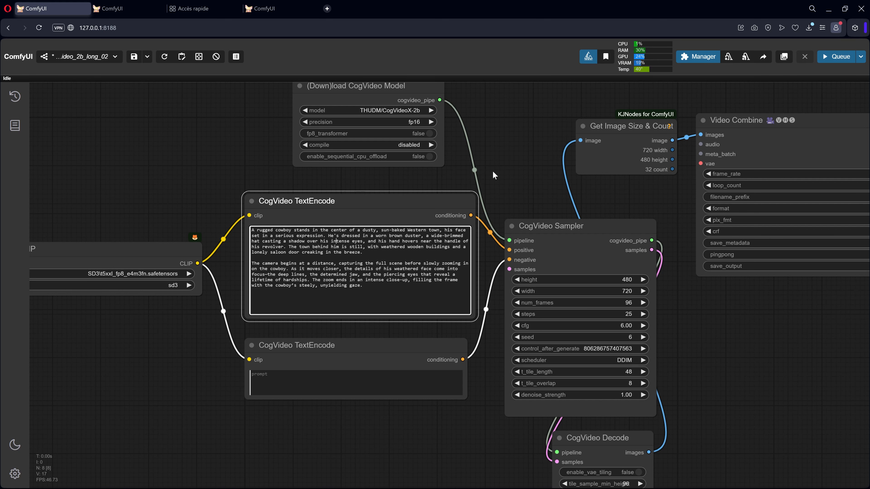
scroll(492, 172, down, 3)
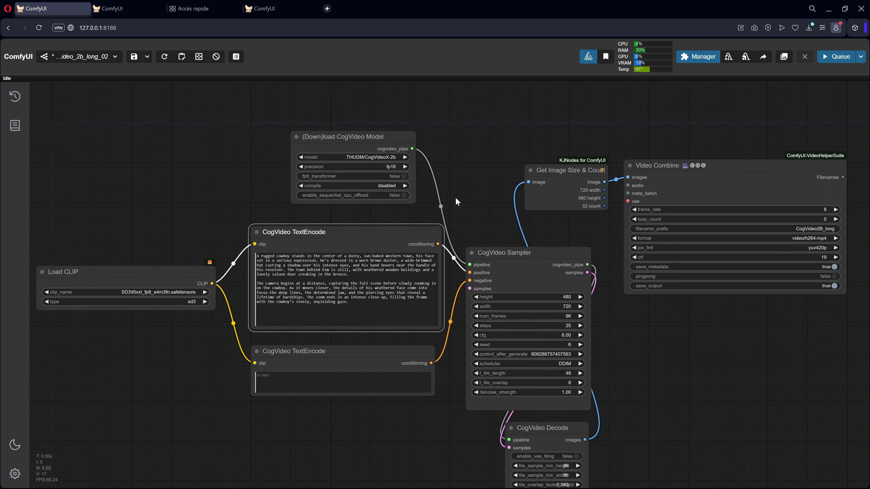
scroll(456, 197, up, 5)
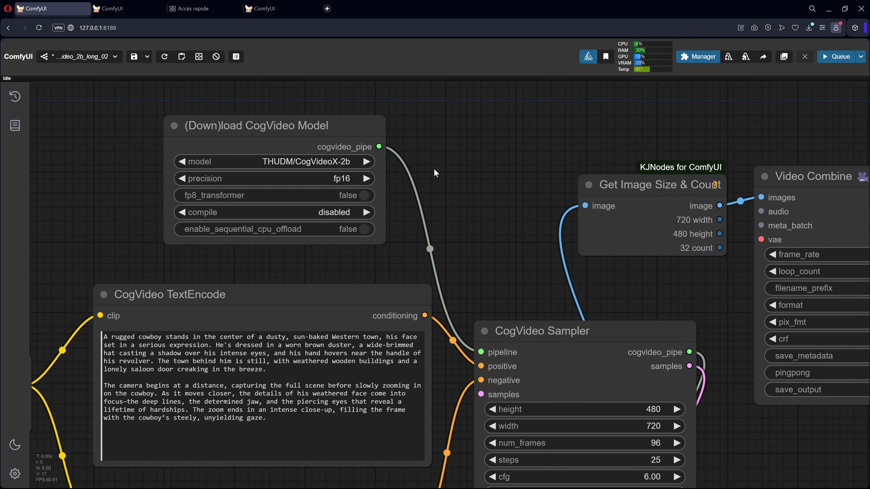
drag(331, 131, 338, 131)
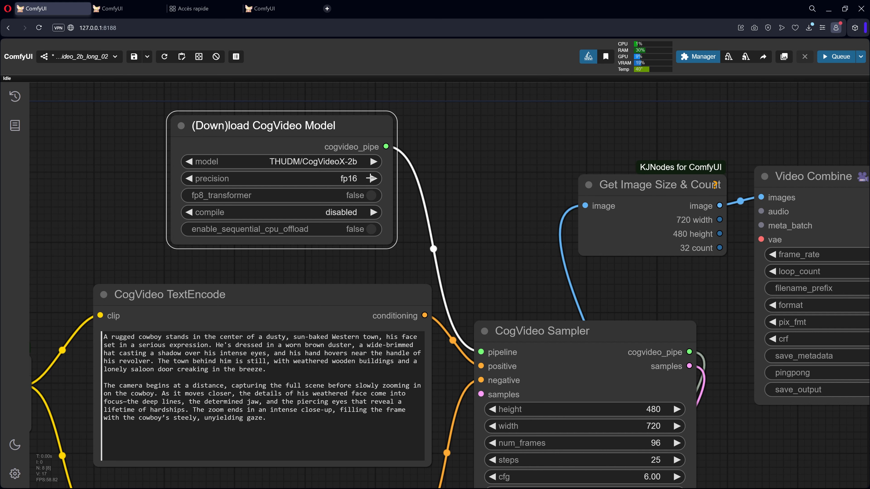
Examine the CogVideo Sampler node's size, frame count, steps and tiling settings.
scroll(372, 181, down, 3)
scroll(523, 304, down, 1)
click(535, 284)
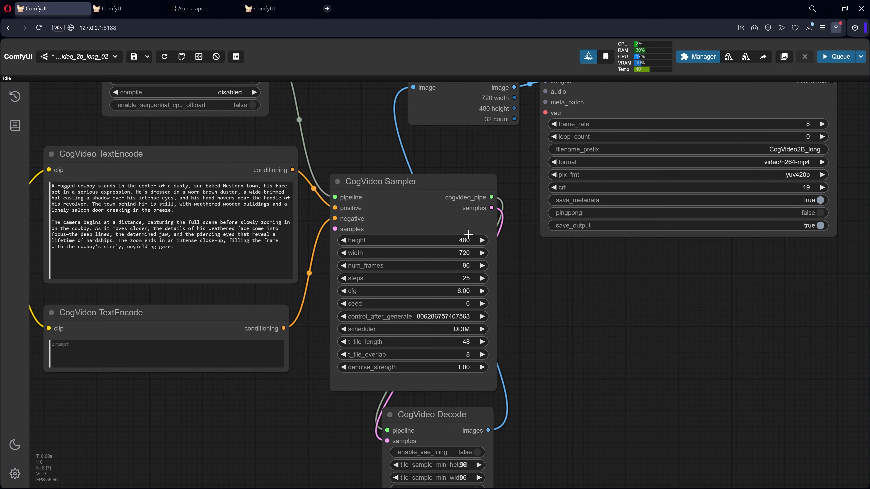
scroll(500, 287, down, 1)
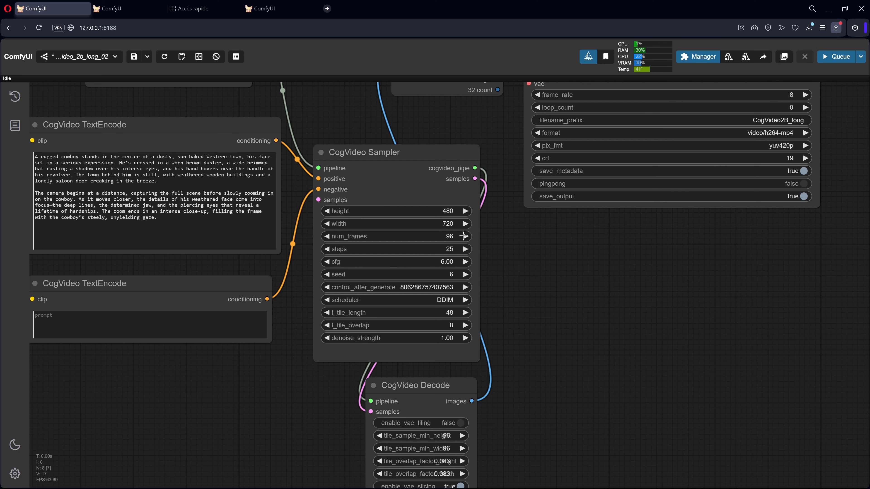
Resize the Video Combine node beside Get Image Size & Count, making it narrower and taller.
drag(572, 286, 444, 361)
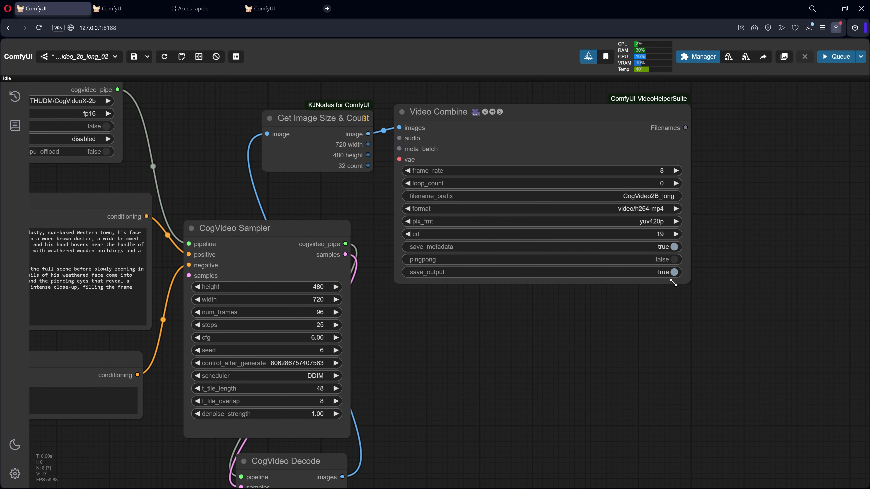
drag(675, 282, 574, 335)
drag(505, 159, 523, 159)
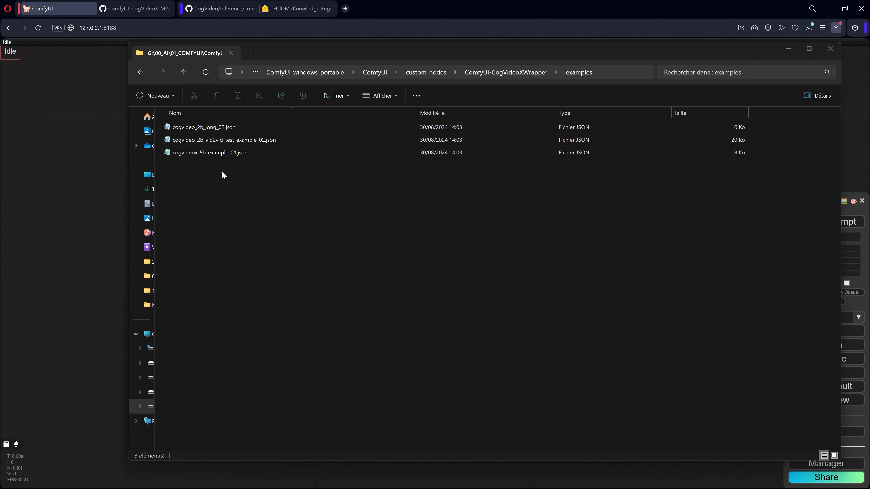
Load the cogvideox_5b_example_01.json workflow and move the (Down)load CogVideo Model node up, clear of the CogVideo TextEncode node.
click(197, 155)
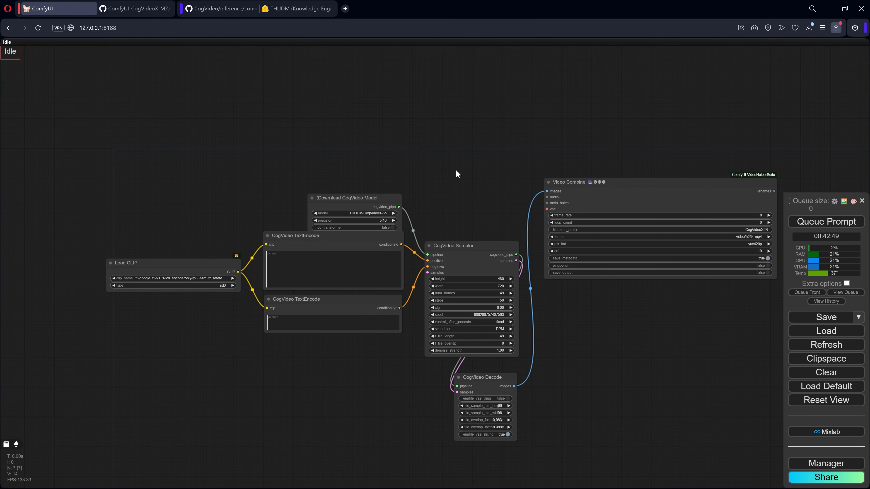
scroll(456, 170, up, 2)
drag(372, 203, 388, 172)
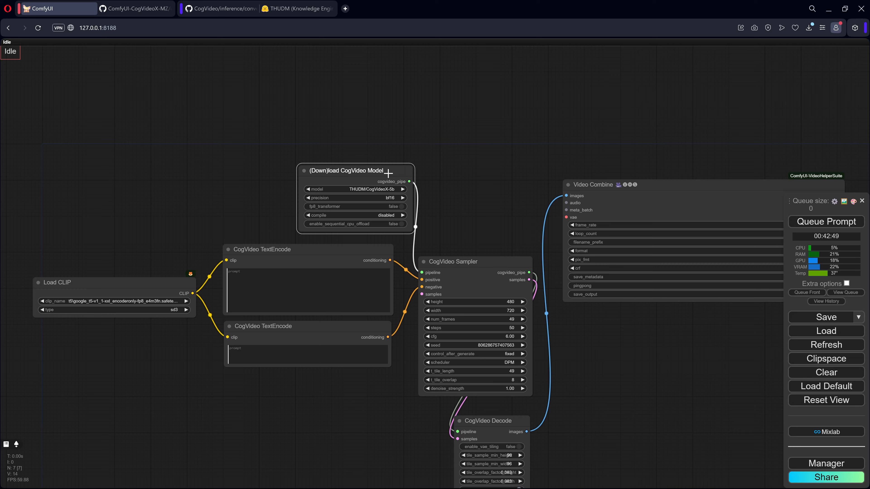
Inspect the 5B workflow's text encoding nodes and activate the upper CogVideo TextEncode node's prompt field.
scroll(507, 232, up, 5)
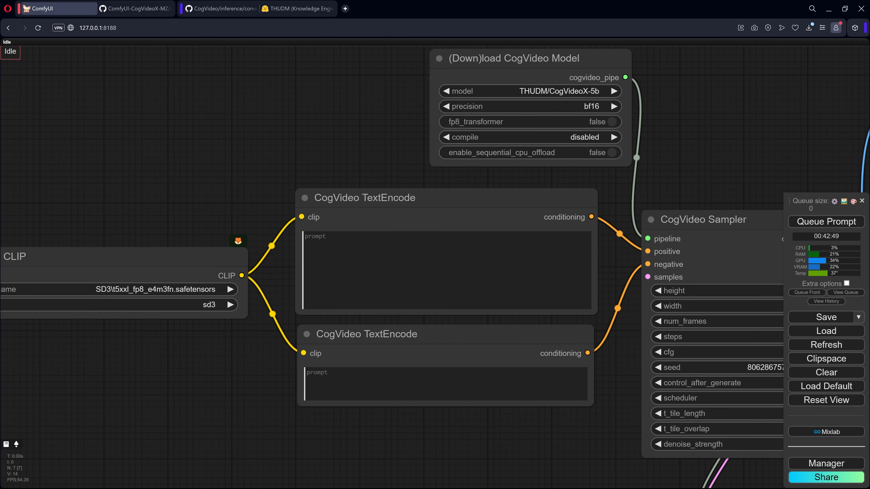
click(304, 237)
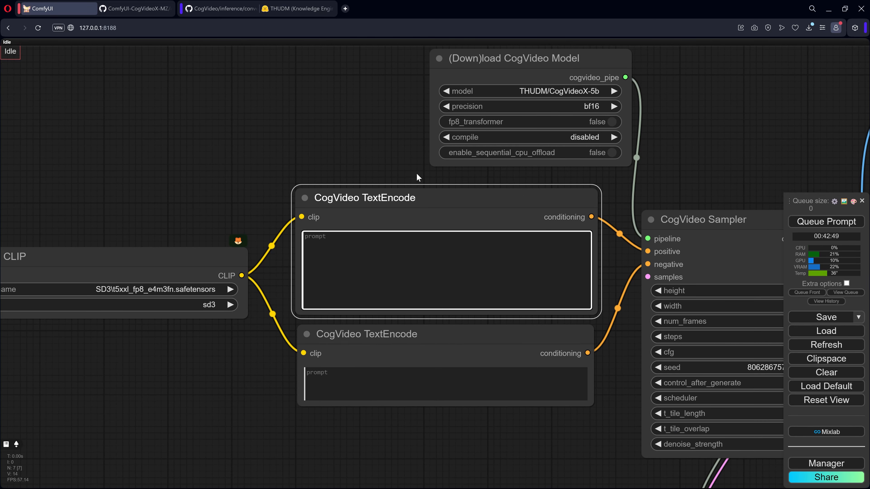
drag(412, 169, 366, 172)
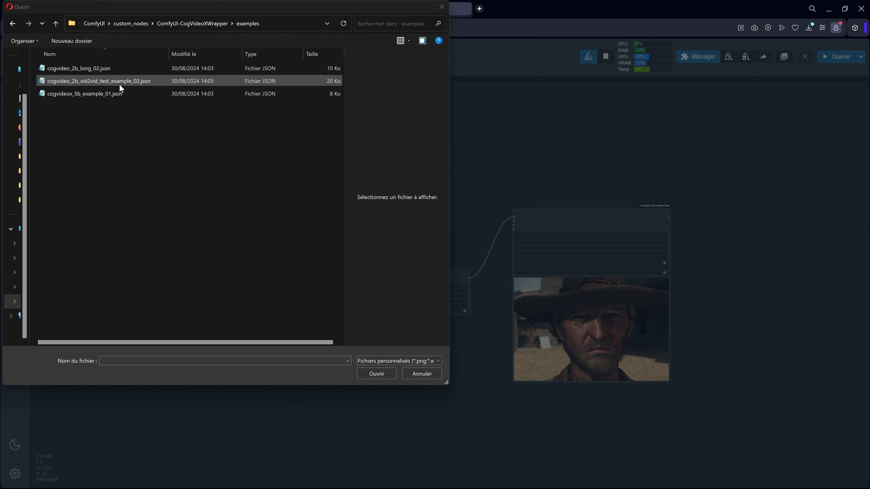
Load cogvideo_2b_vid2vid_test_example_02.json and spread the Frames to load and Load Video (Upload) nodes apart.
click(82, 82)
click(376, 374)
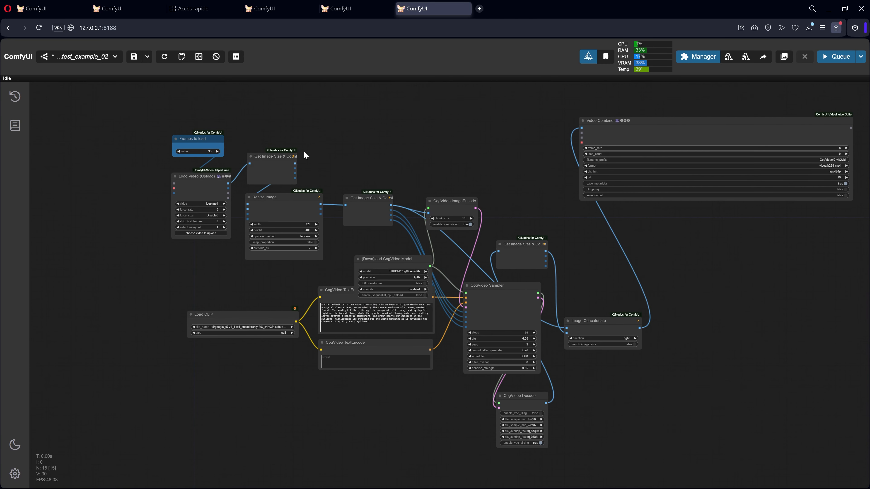
scroll(329, 195, up, 4)
drag(163, 289, 291, 318)
drag(263, 140, 137, 138)
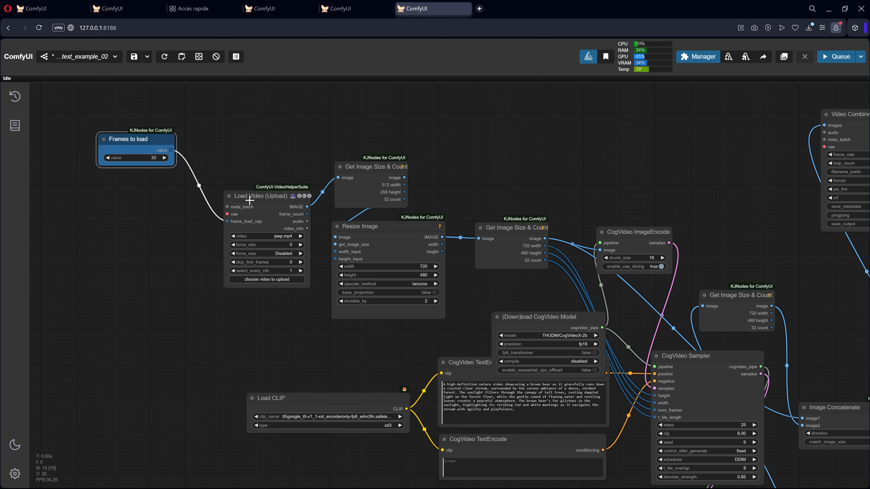
drag(250, 201, 233, 194)
scroll(249, 150, up, 1)
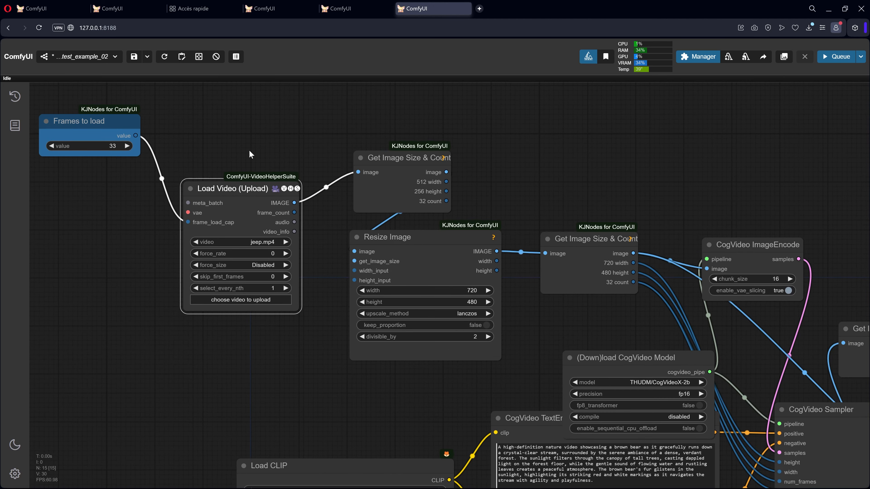
Inspect the Resize Image node's settings and shift the node slightly down and to the left.
scroll(537, 188, down, 2)
drag(538, 189, 459, 185)
scroll(401, 223, up, 3)
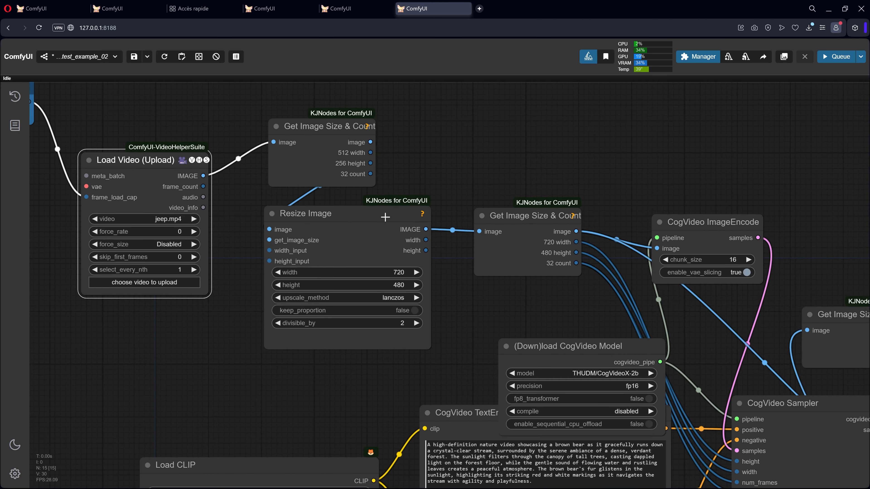
drag(385, 217, 382, 221)
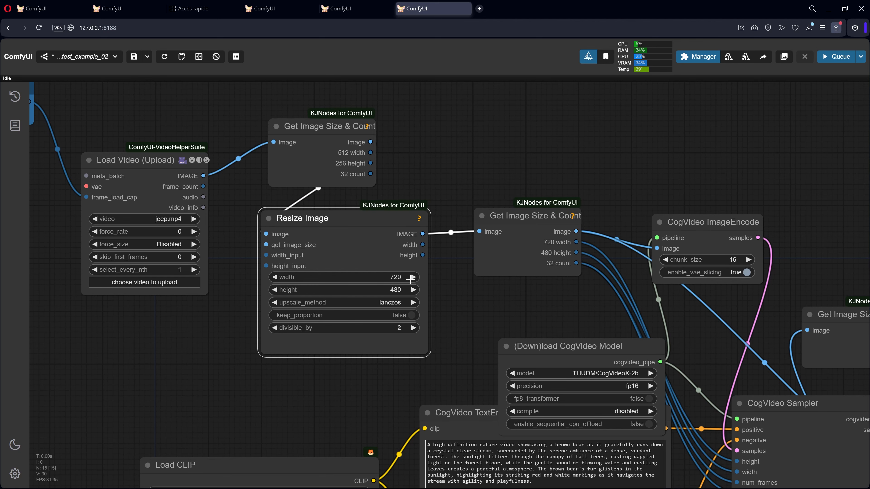
drag(456, 321, 338, 289)
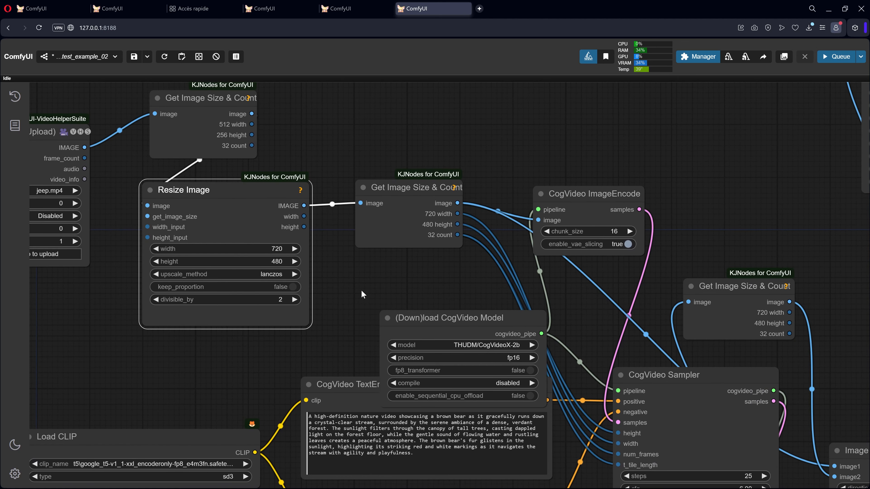
Move the Load CLIP and both CogVideo TextEncode nodes down, and place the (Down)load CogVideo Model node in the free space above them.
scroll(363, 295, right, 5)
scroll(339, 263, down, 5)
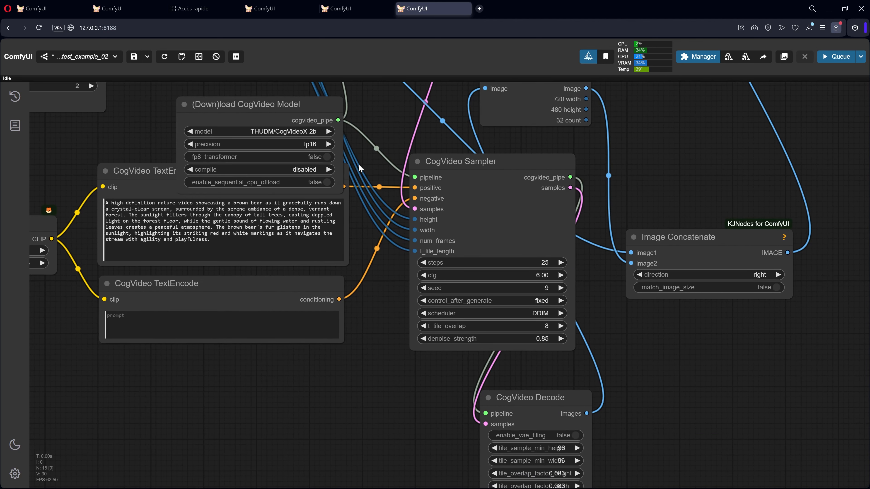
scroll(387, 222, down, 3)
drag(326, 357, 441, 355)
drag(227, 222, 163, 323)
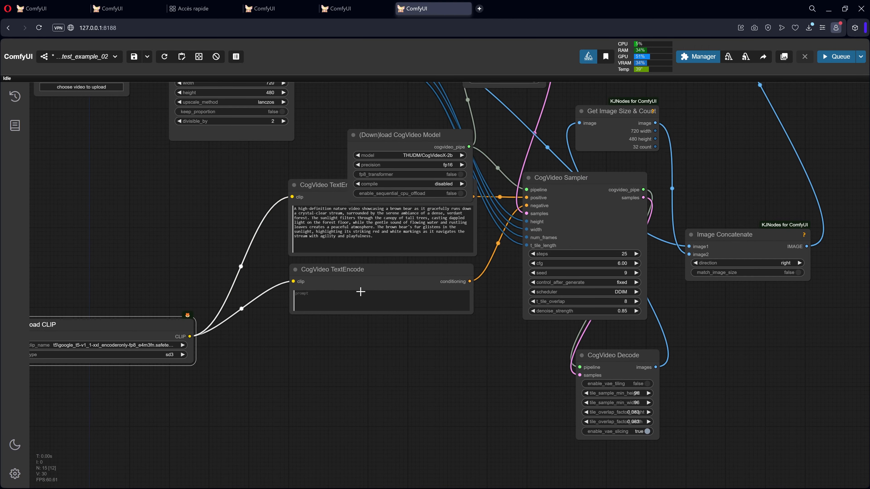
drag(361, 292, 348, 395)
drag(411, 342, 379, 440)
drag(402, 235, 355, 256)
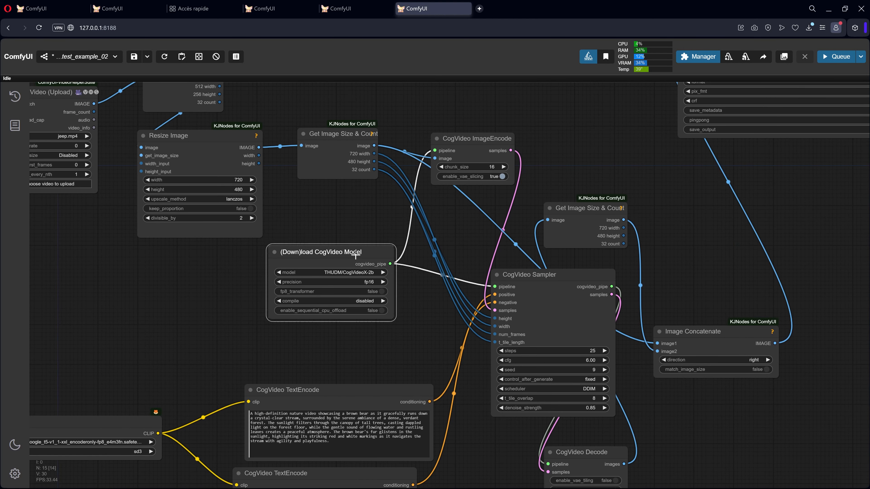
Shift the CogVideo ImageEncode node slightly upward, away from the sampler's links.
scroll(355, 255, right, 3)
scroll(355, 255, up, 2)
drag(442, 165, 438, 145)
scroll(463, 129, right, 4)
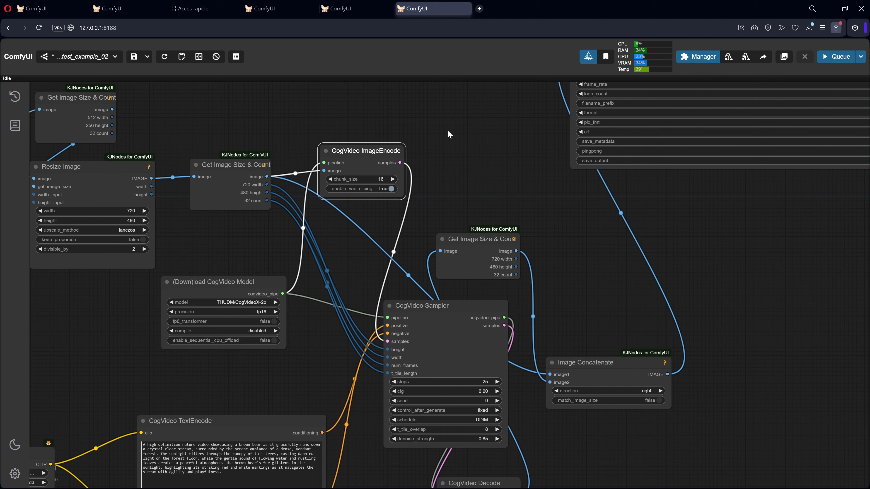
Move the output-side Get Image Size & Count node to the right and the CogVideo Sampler node up and left.
scroll(454, 175, right, 3)
scroll(454, 174, down, 2)
drag(432, 206, 544, 217)
drag(395, 267, 303, 169)
Move the Image Concatenate node up toward Video Combine and lower the output-side Get Image Size & Count node.
scroll(423, 187, right, 3)
scroll(423, 186, down, 2)
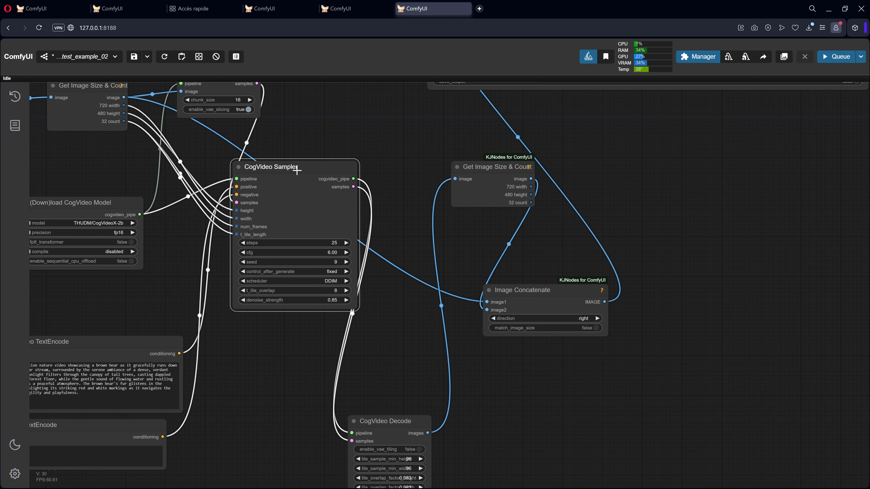
scroll(440, 148, right, 3)
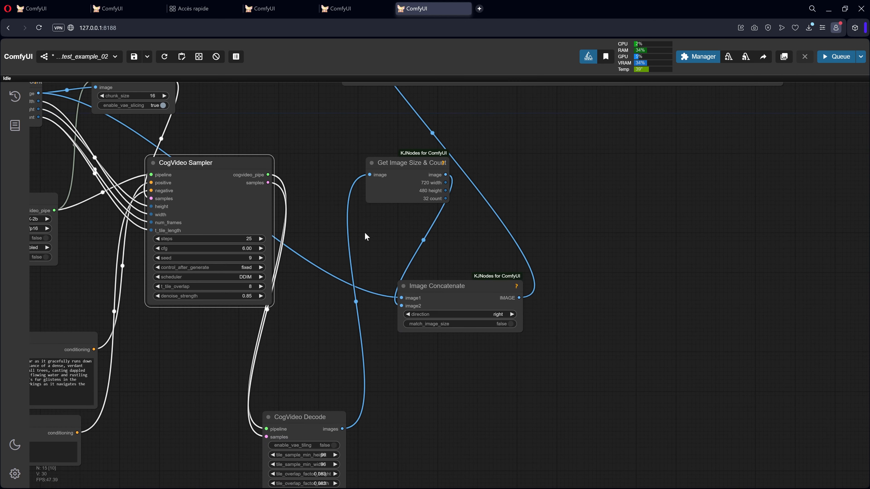
drag(458, 294, 534, 119)
drag(419, 178, 415, 226)
drag(517, 112, 502, 132)
Examine the Image Concatenate connections and the CogVideo Sampler's steps, cfg, scheduler and denoise_strength settings.
scroll(359, 195, up, 3)
scroll(359, 194, right, 3)
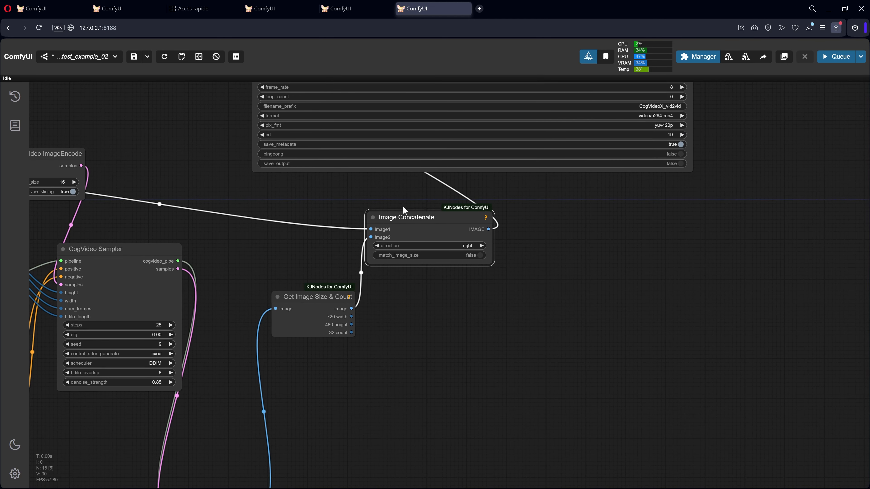
scroll(377, 234, down, 3)
scroll(425, 281, up, 4)
scroll(296, 339, up, 3)
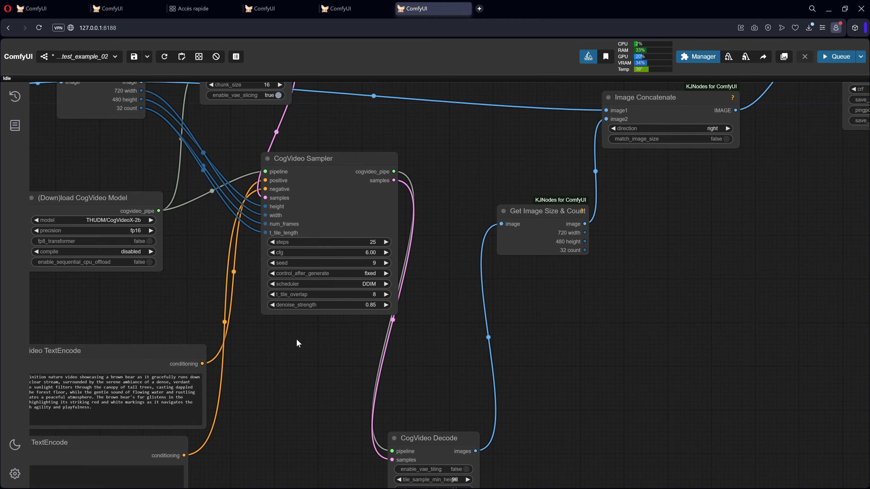
scroll(368, 303, up, 3)
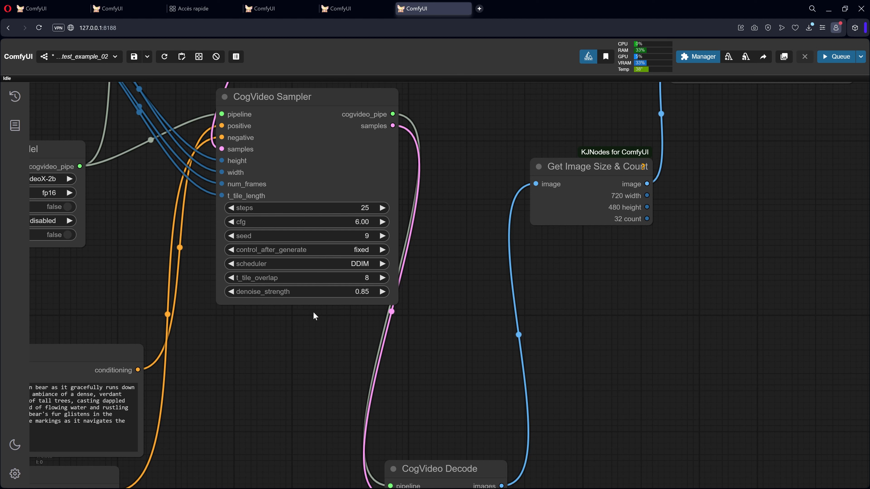
scroll(314, 317, down, 1)
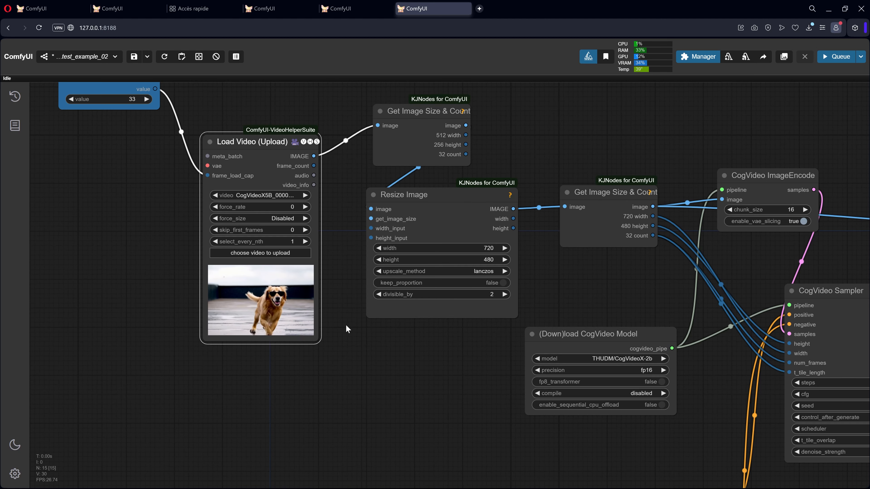
Follow the vid2vid workflow from the Load Video (Upload) preview through Resize Image to the model and sampler nodes.
drag(346, 326, 305, 330)
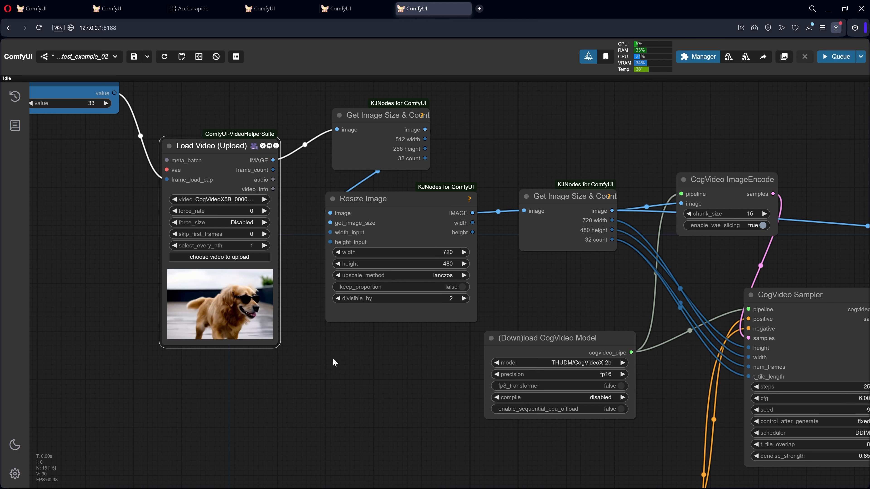
drag(334, 361, 156, 363)
drag(385, 304, 304, 204)
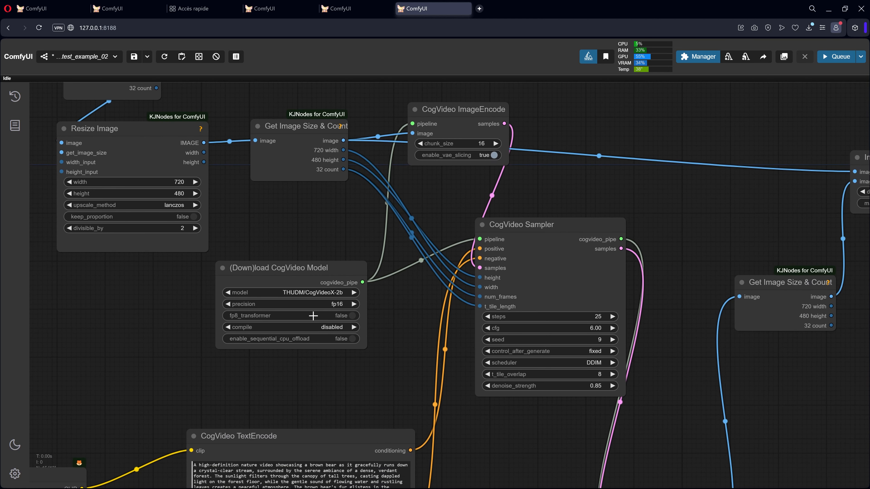
Read the brown bear prompt in the upper CogVideo TextEncode node.
scroll(294, 283, down, 5)
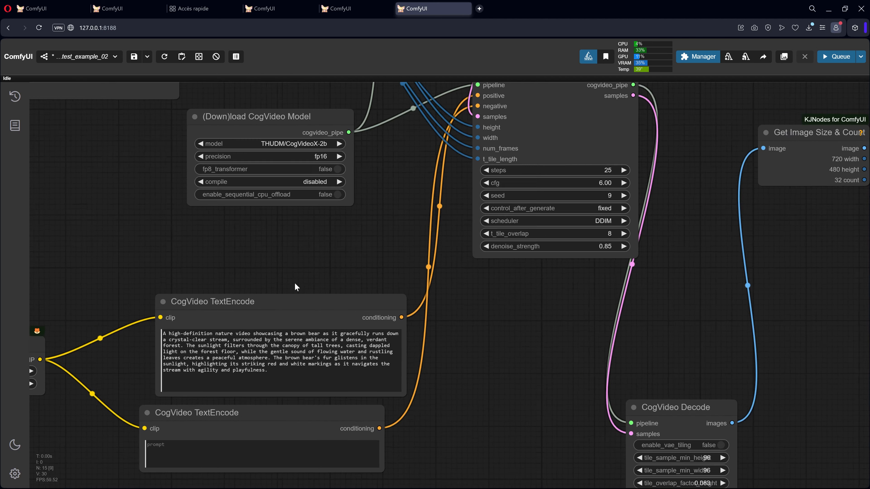
scroll(293, 281, up, 3)
drag(296, 280, 355, 206)
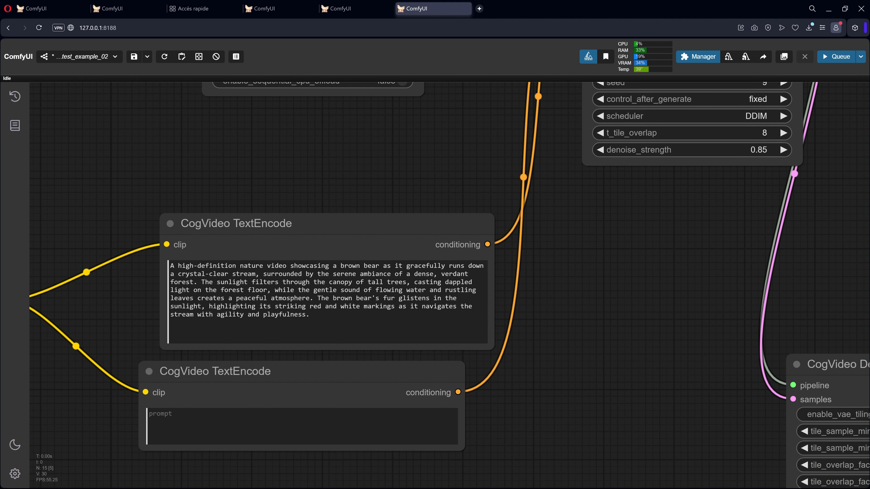
Review the loaded dog video and the CogVideo Sampler's denoise_strength setting.
scroll(313, 243, down, 5)
scroll(351, 317, up, 2)
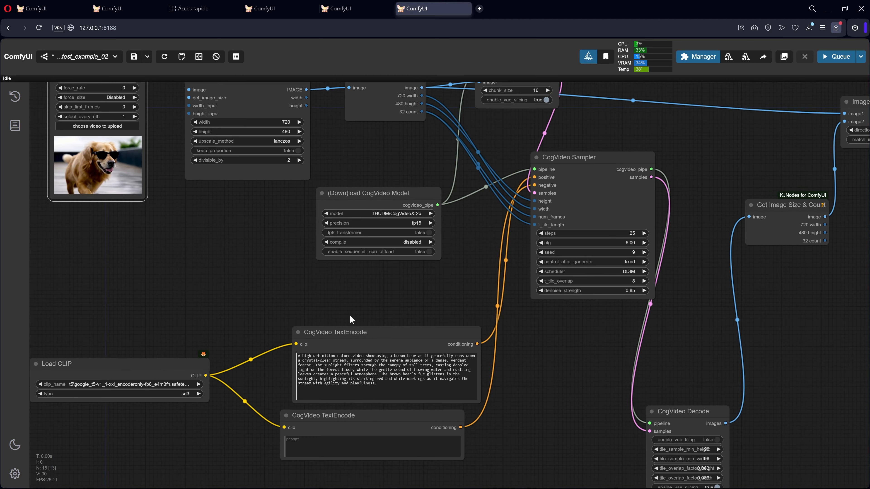
drag(129, 186, 150, 202)
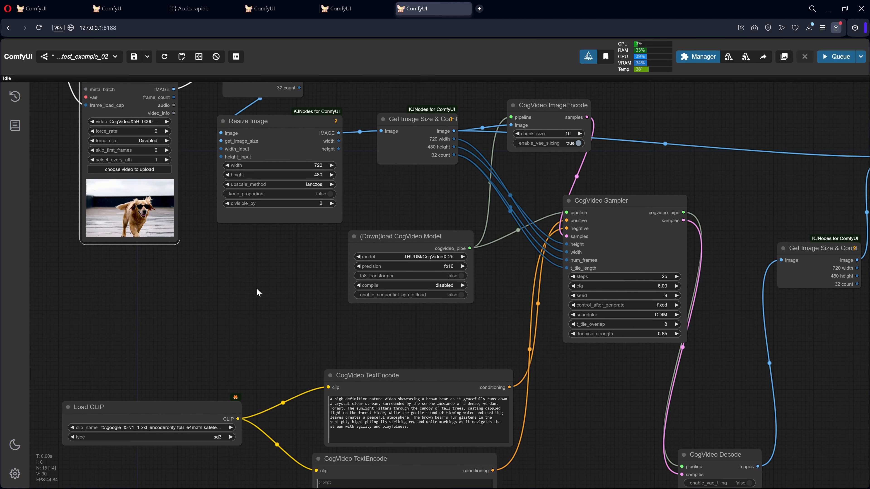
drag(257, 292, 100, 274)
scroll(504, 325, up, 2)
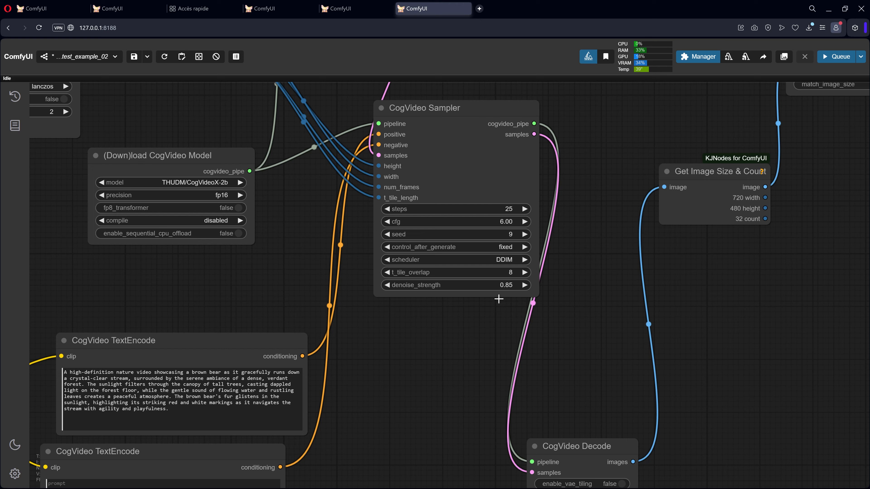
Compare the source dog video with the generated versions side by side in the Video Combine node's preview.
scroll(468, 295, down, 8)
drag(639, 320, 482, 317)
scroll(482, 317, up, 4)
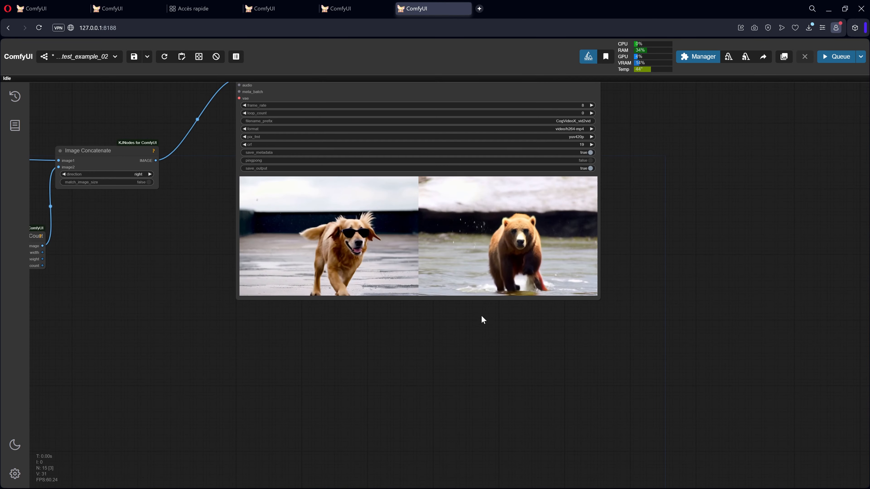
scroll(417, 303, up, 4)
drag(417, 303, 391, 394)
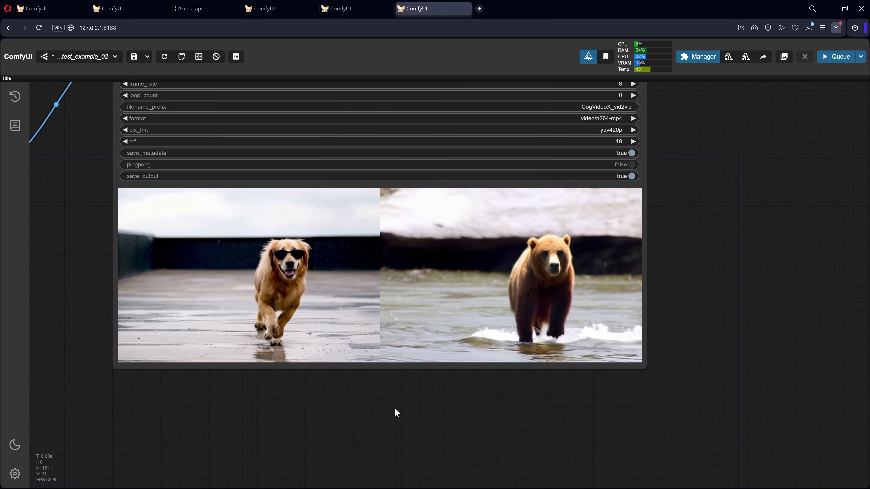
scroll(425, 377, up, 2)
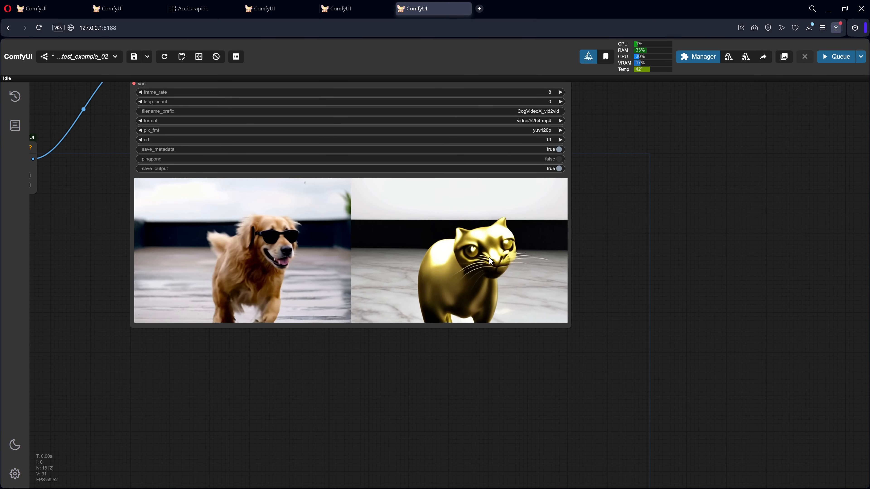
scroll(487, 258, up, 2)
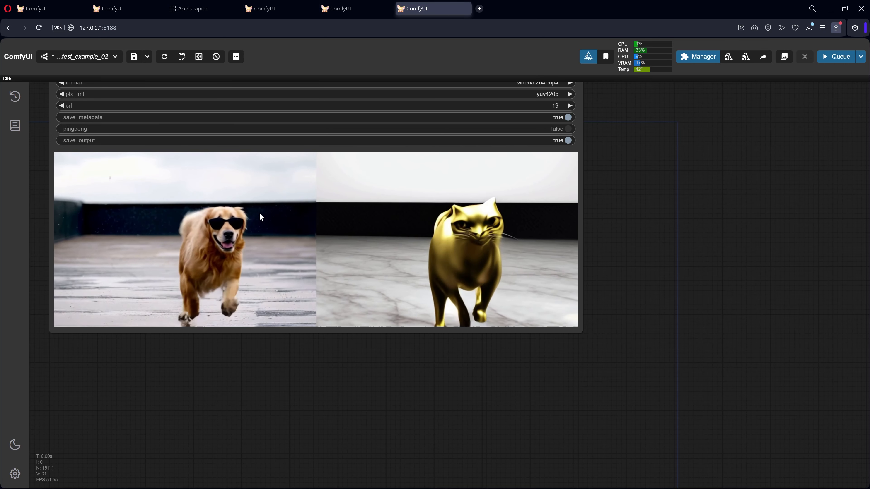
scroll(271, 211, up, 2)
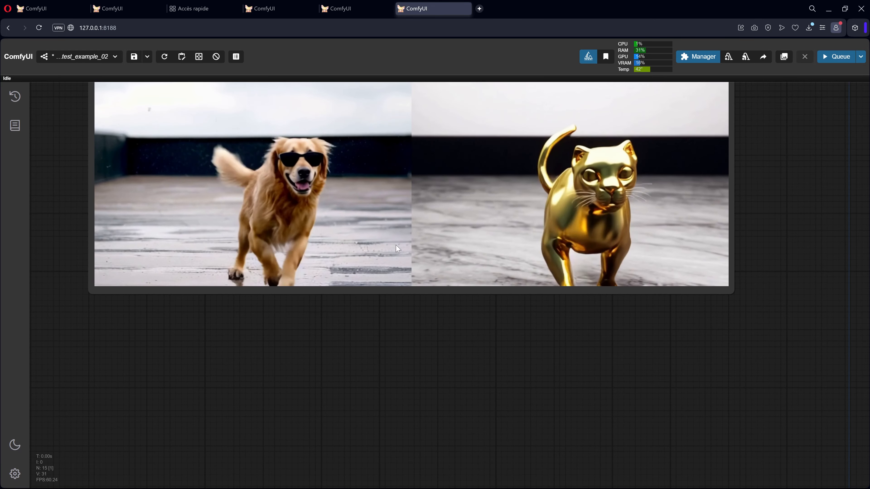
Inspect the golden cat output up close, and trace the vid2vid workflow back to the (Down)load CogVideo Model and CogVideo Sampler nodes.
scroll(628, 181, up, 1)
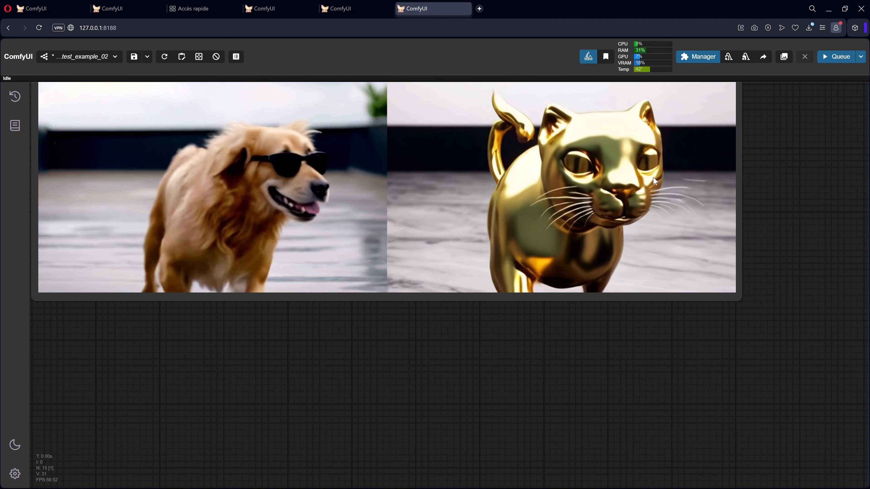
scroll(653, 177, down, 1)
scroll(653, 177, down, 1)
drag(467, 318, 510, 346)
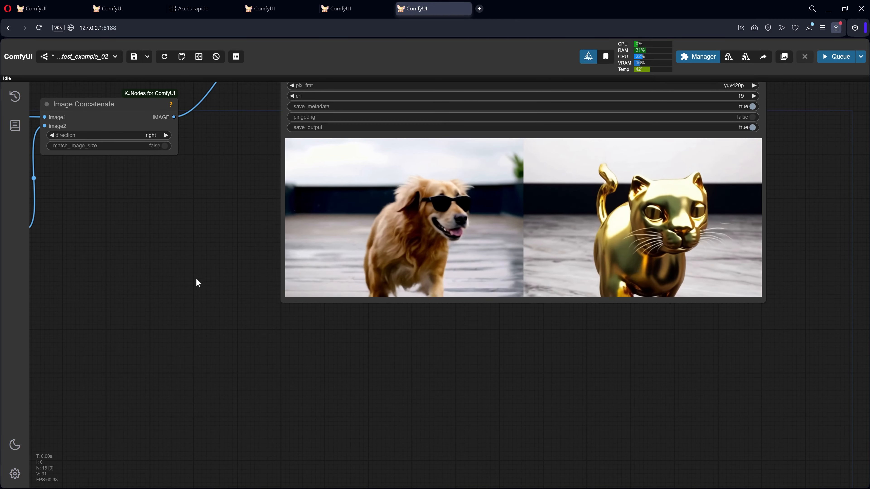
drag(196, 283, 406, 350)
drag(206, 327, 415, 332)
drag(241, 321, 423, 352)
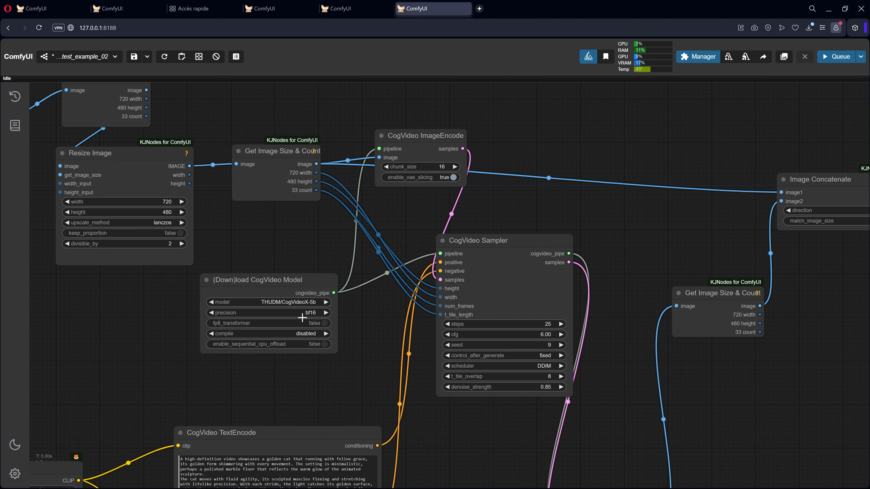
Return to the Video Combine node and examine the golden cat's motion against the running dog in the enlarged preview.
drag(482, 212, 258, 208)
scroll(259, 208, down, 4)
drag(637, 353, 337, 347)
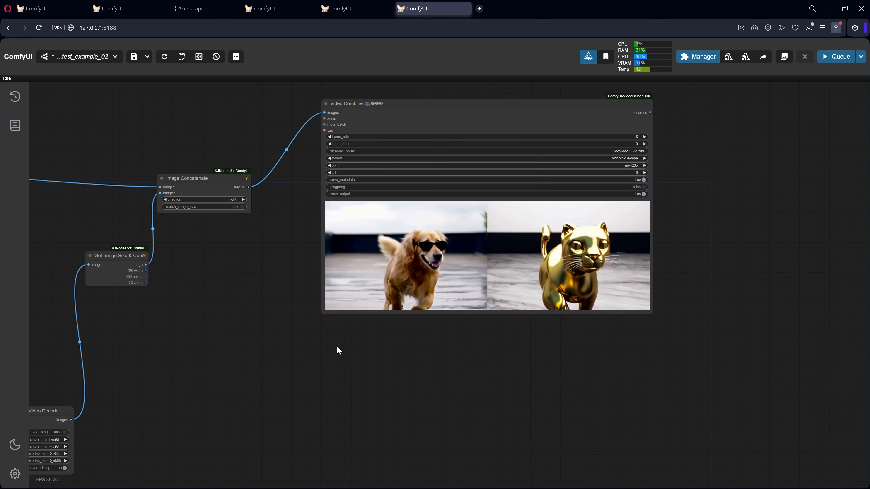
scroll(633, 329, up, 7)
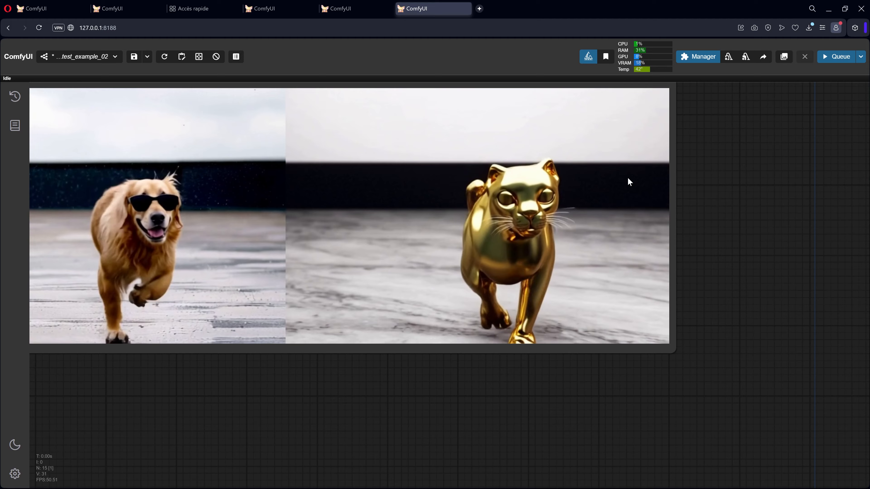
drag(731, 156, 701, 241)
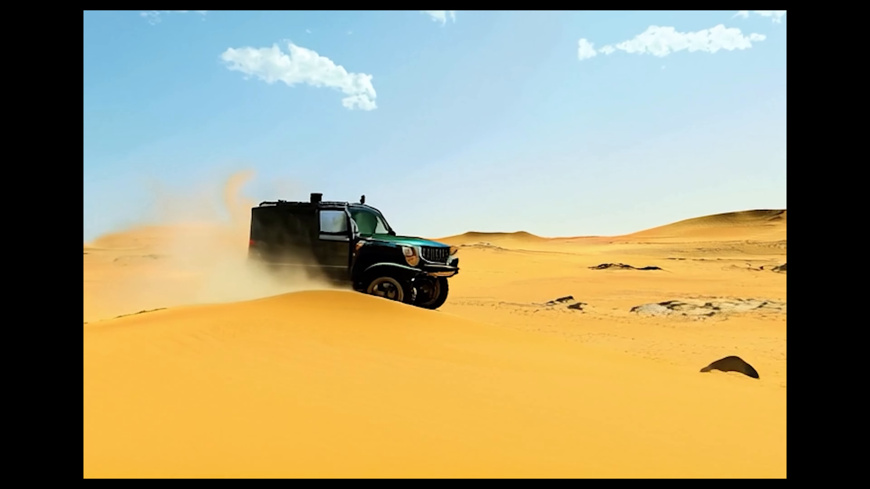